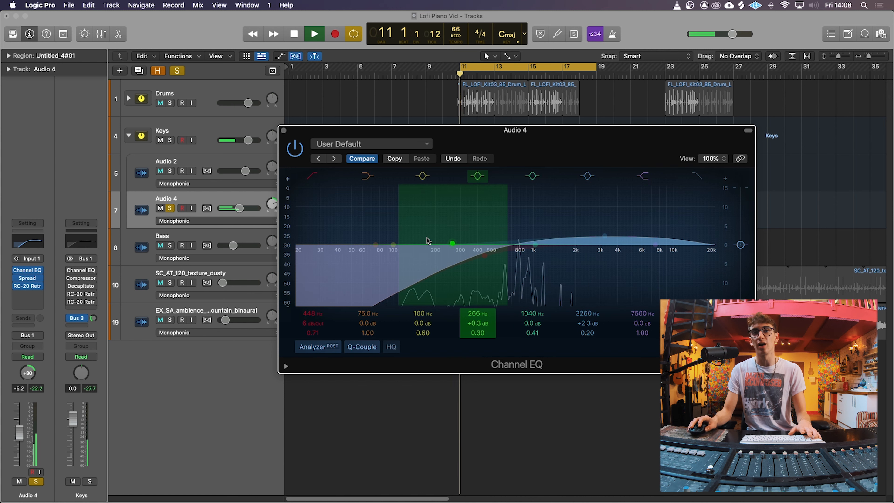
In Audio 4's Channel EQ, set the low cut to 580 Hz and the upper-mid boost to +2.0 dB at 3340 Hz.
drag(472, 283, 495, 288)
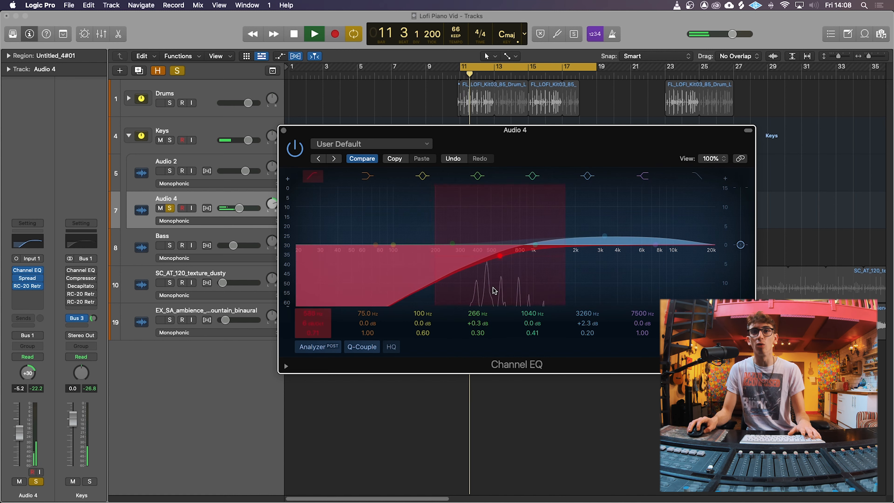
click(575, 256)
drag(578, 261, 597, 254)
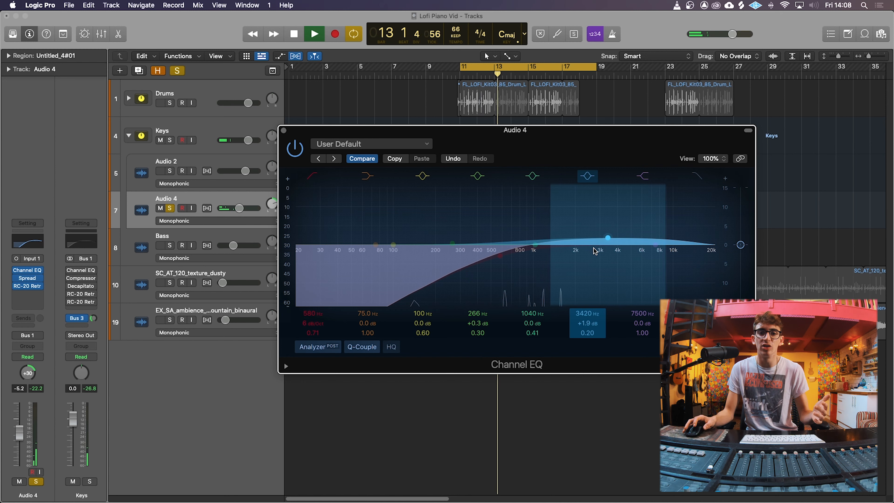
drag(595, 251, 593, 250)
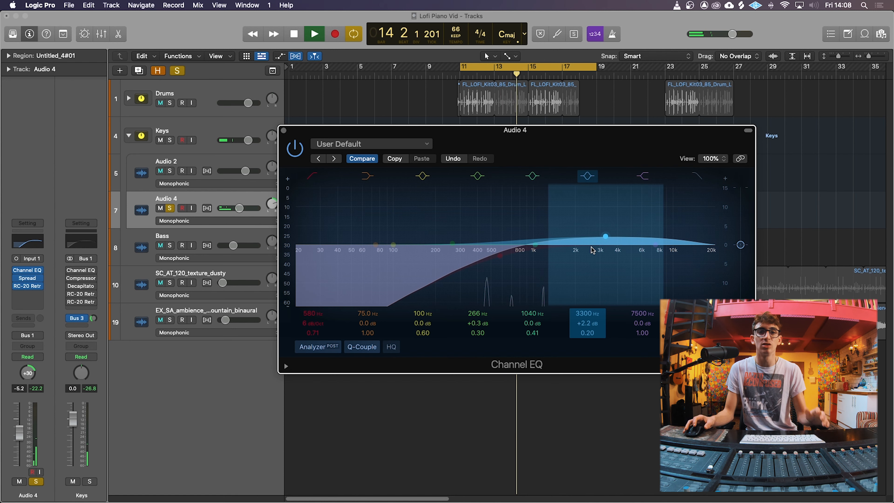
drag(592, 250, 594, 251)
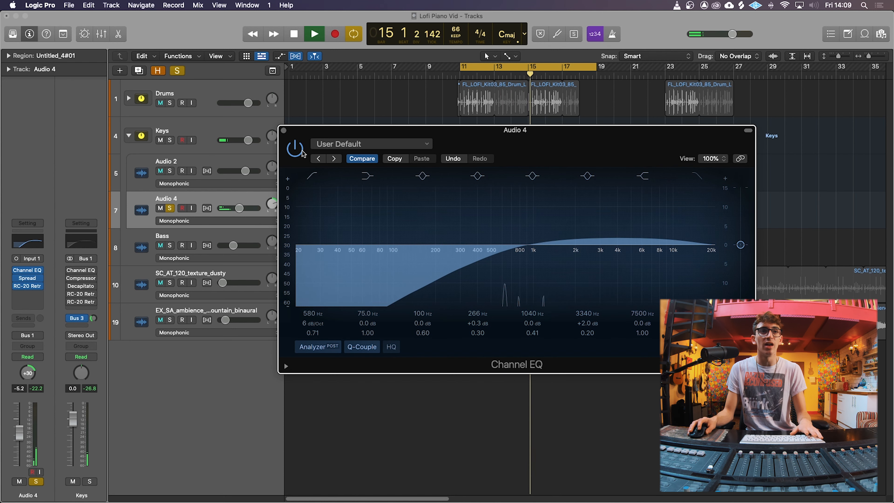
key(space)
Review Audio 4's Stereo Spread settings, and play the soloed track with its RC-20 Retro Color open.
mouse_move(32, 283)
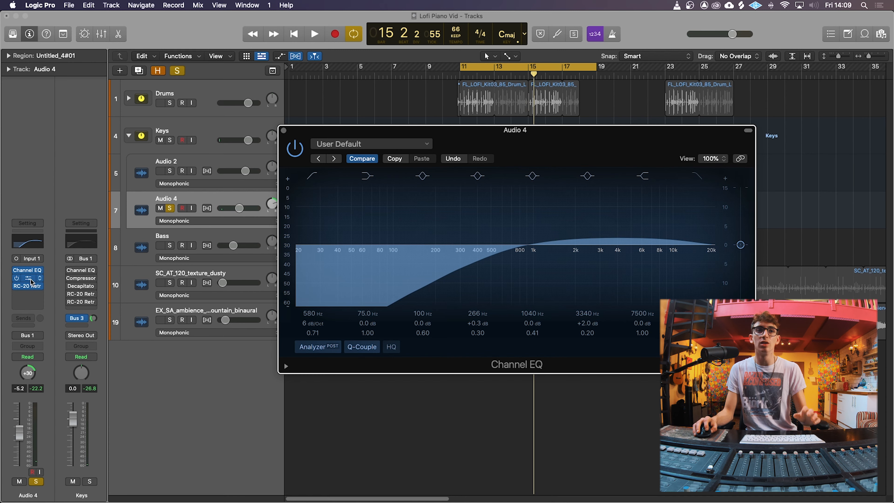
click(30, 281)
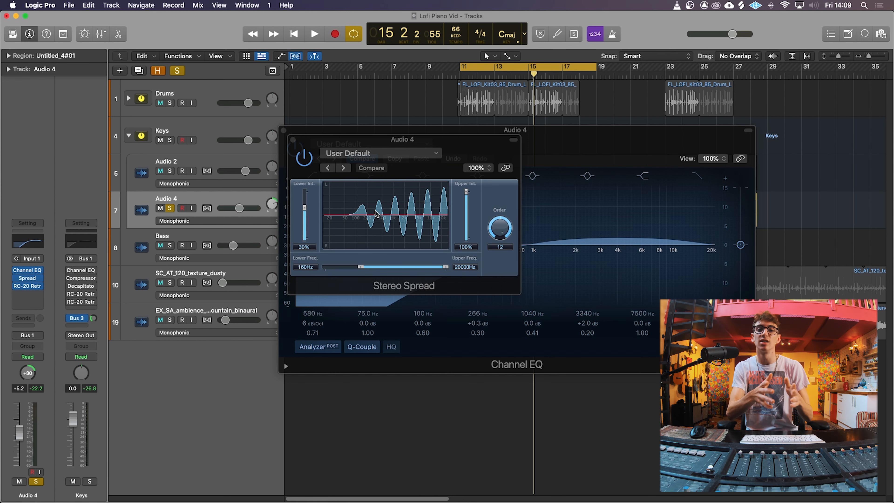
key(v)
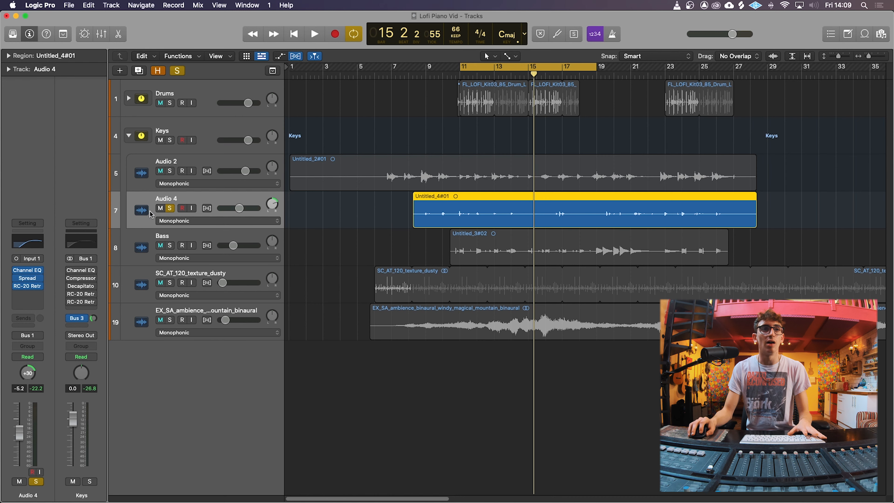
click(31, 289)
click(173, 217)
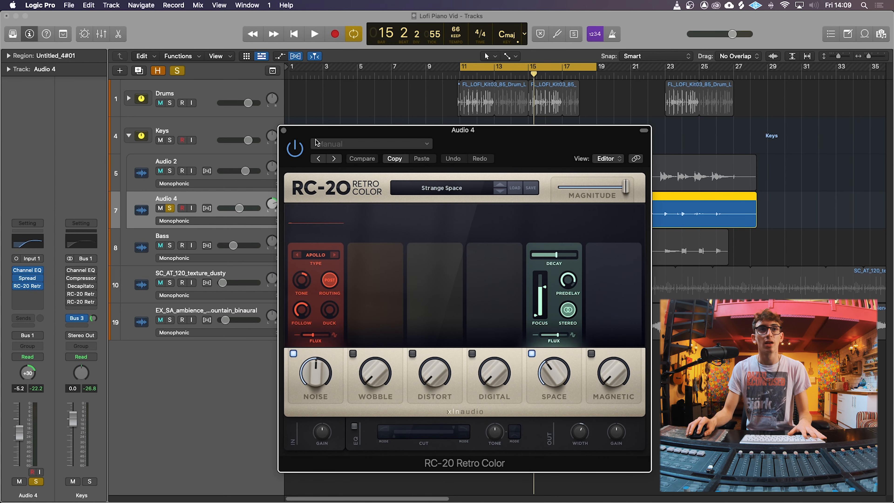
key(space)
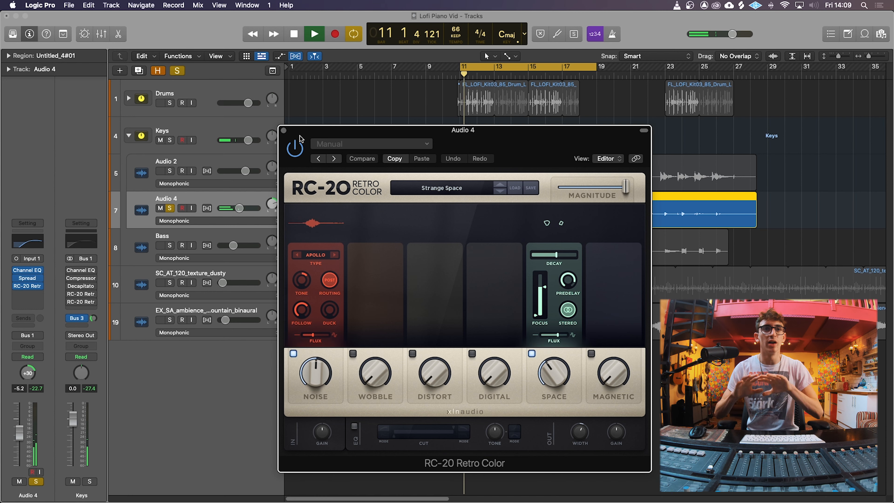
Take Audio 4 out of solo and collapse the Keys track stack.
click(283, 130)
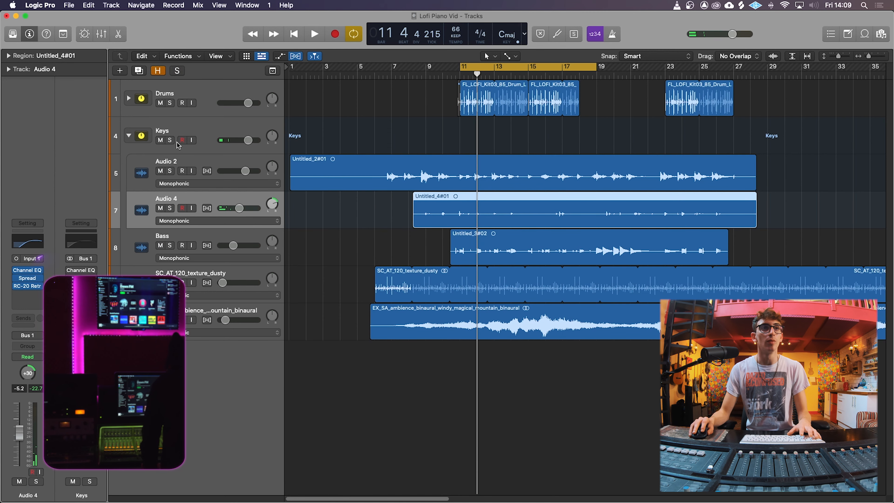
click(134, 145)
key(space)
click(129, 136)
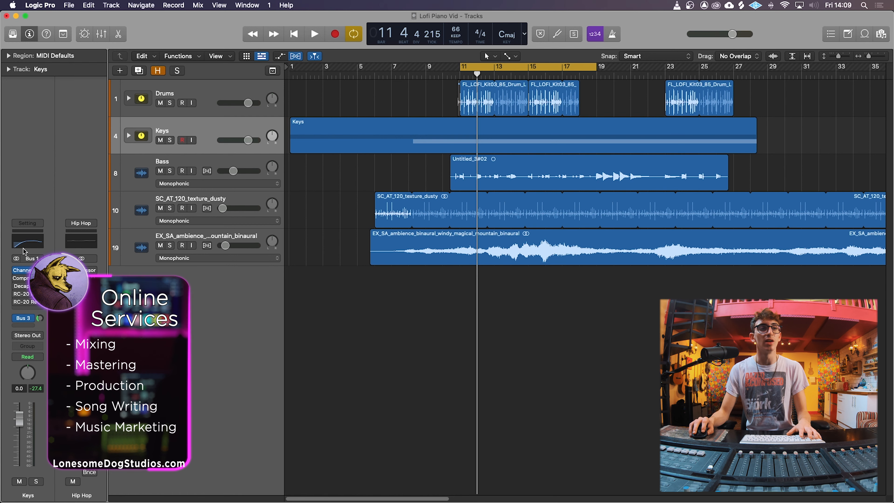
Shape the Keys Channel EQ with a 190 Hz low cut, +0.9 dB at 2460 Hz and a -3.5 dB high shelf at 7900 Hz.
click(16, 275)
drag(658, 257, 670, 273)
drag(591, 243, 589, 242)
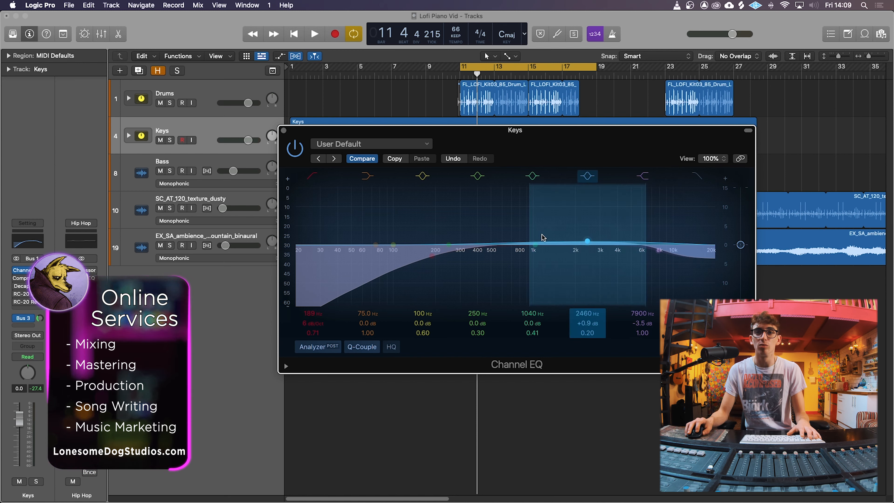
drag(415, 268, 417, 268)
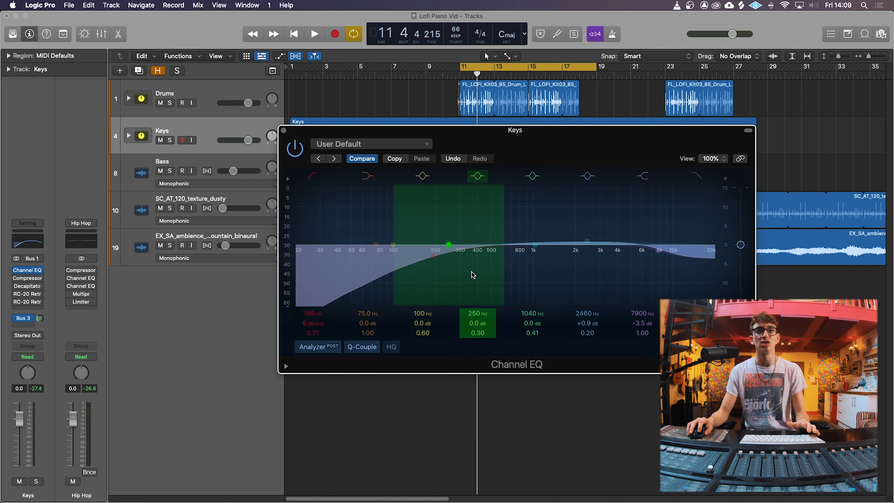
drag(436, 274, 434, 274)
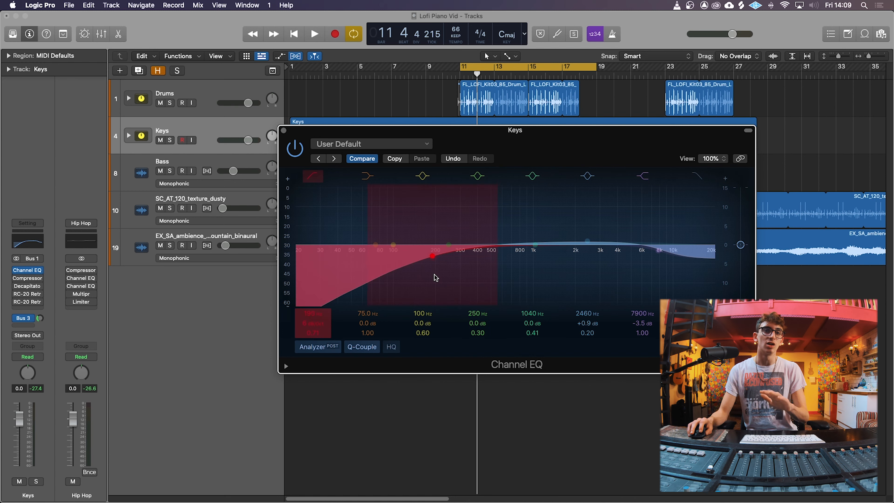
Switch on the Keys track's Compressor with a 2.4:1 ratio and audition it in the full mix.
click(28, 279)
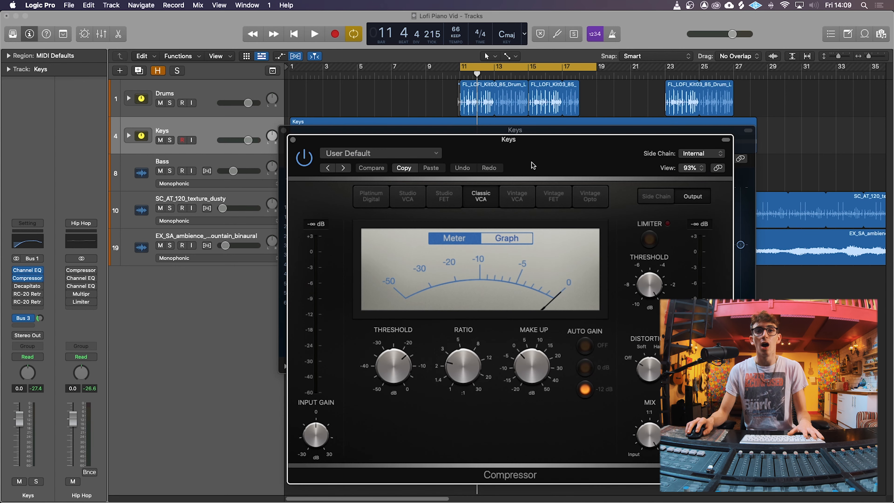
mouse_move(465, 353)
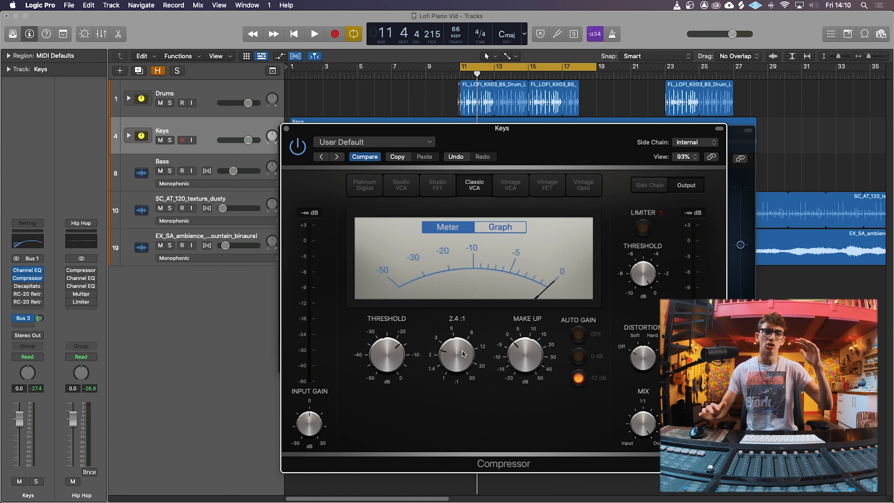
key(space)
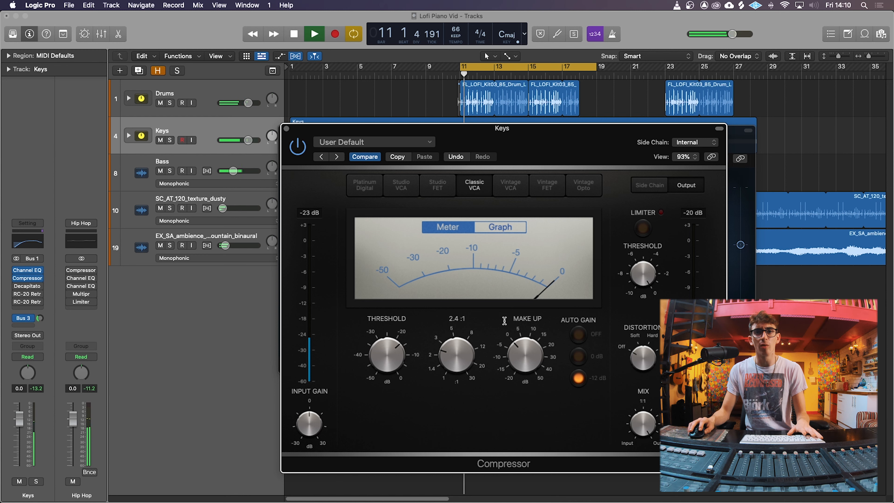
mouse_move(399, 355)
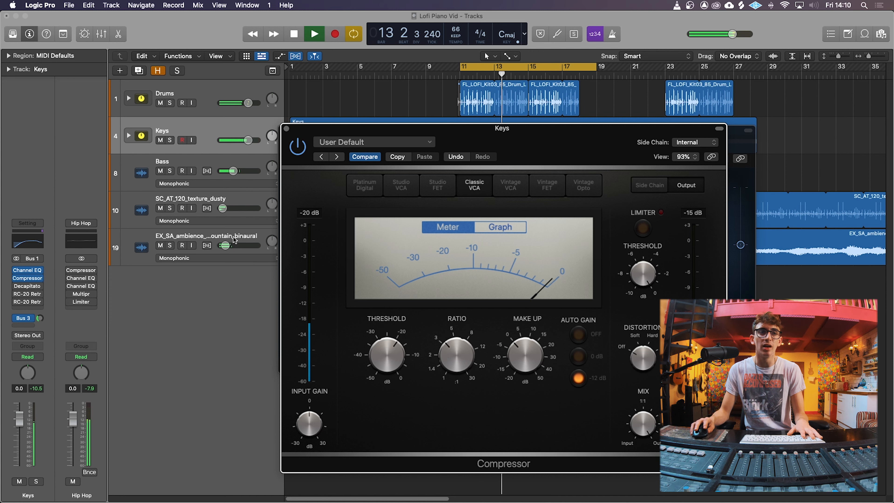
key(space)
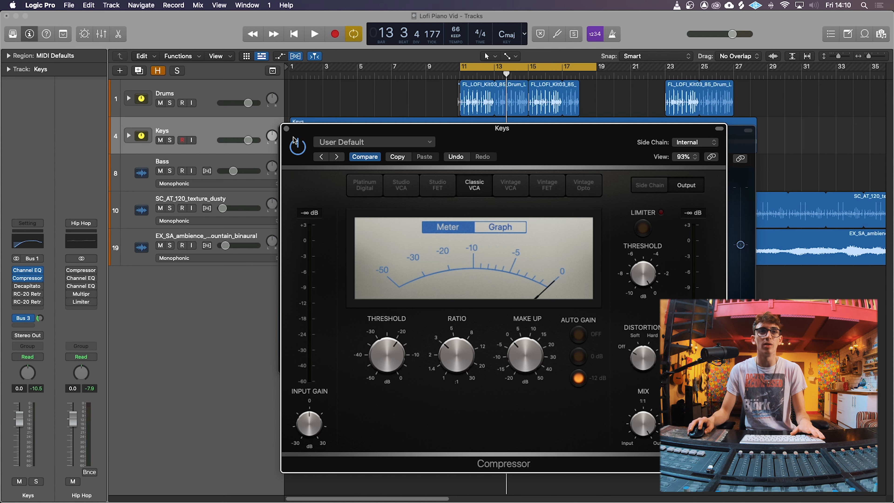
click(286, 129)
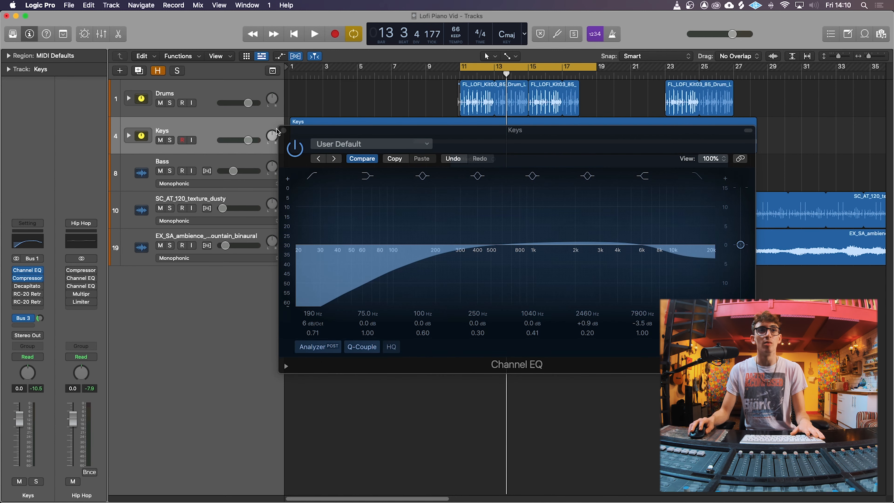
click(283, 130)
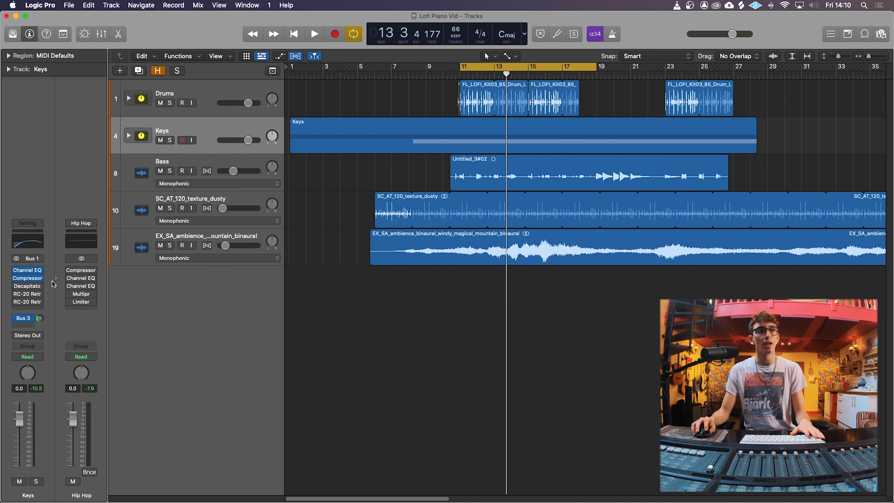
Switch on Decapitator on the Keys track and solo Keys to hear the effect.
click(28, 287)
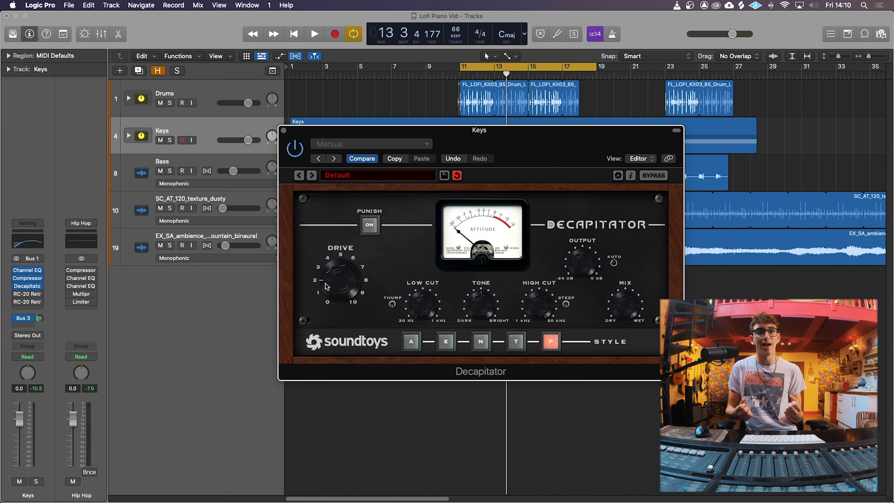
drag(539, 146, 544, 129)
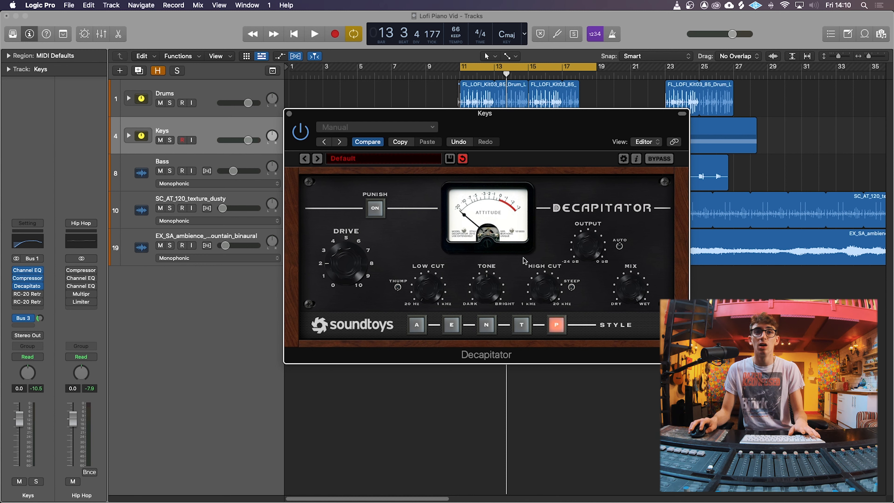
key(space)
click(170, 140)
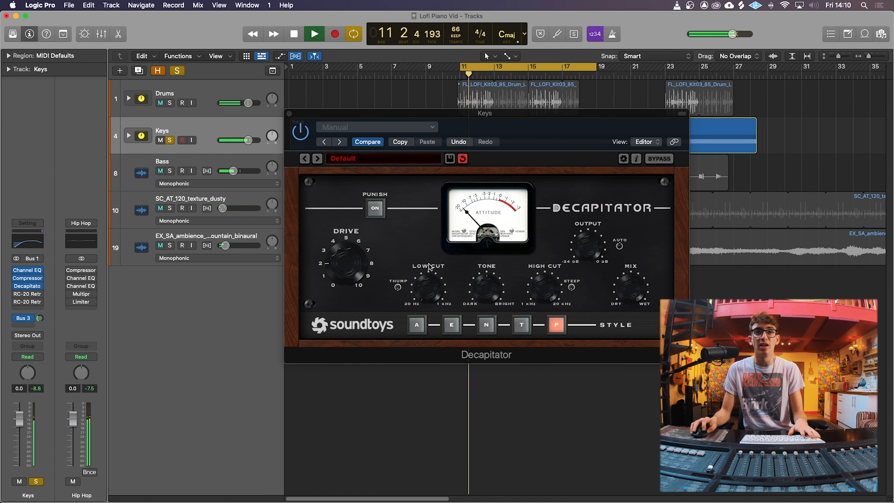
key(space)
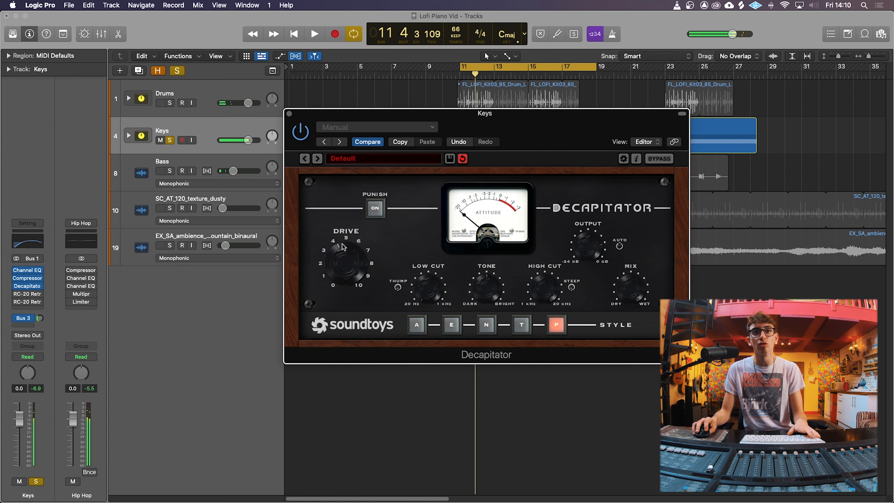
Turn down Decapitator's Drive by ear while the soloed Keys loop plays, and close the plug-in.
key(space)
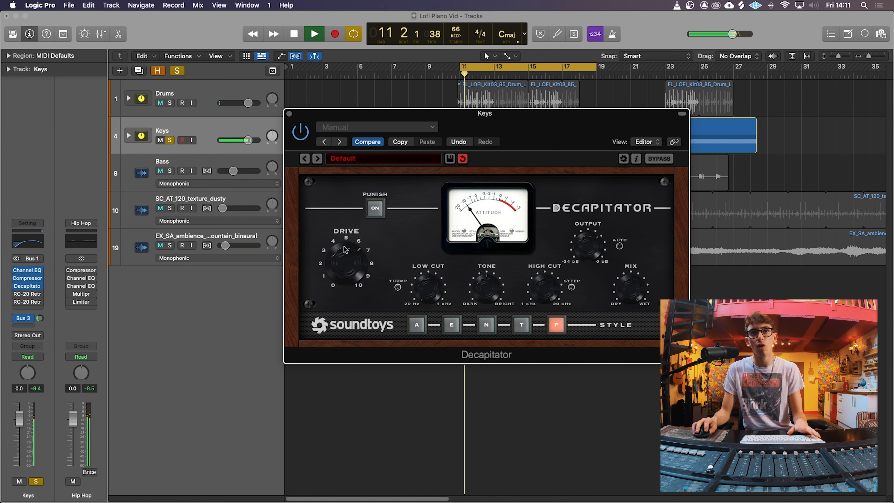
drag(345, 250, 346, 260)
key(space)
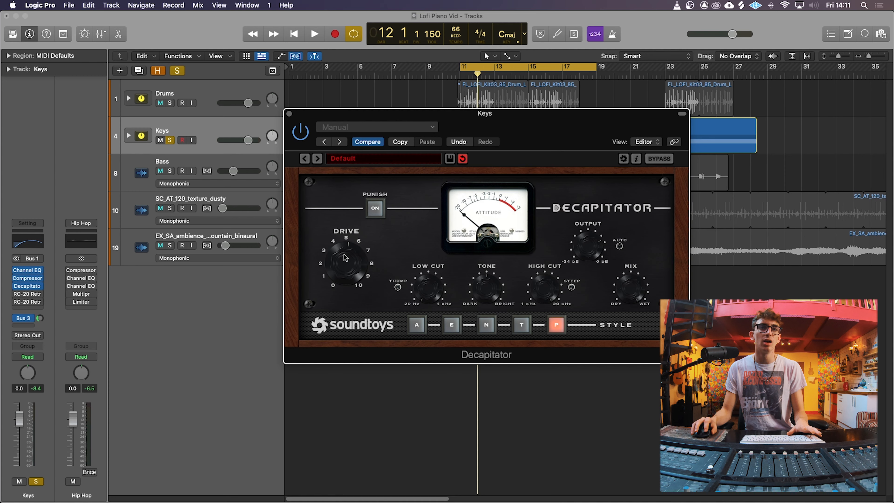
key(space)
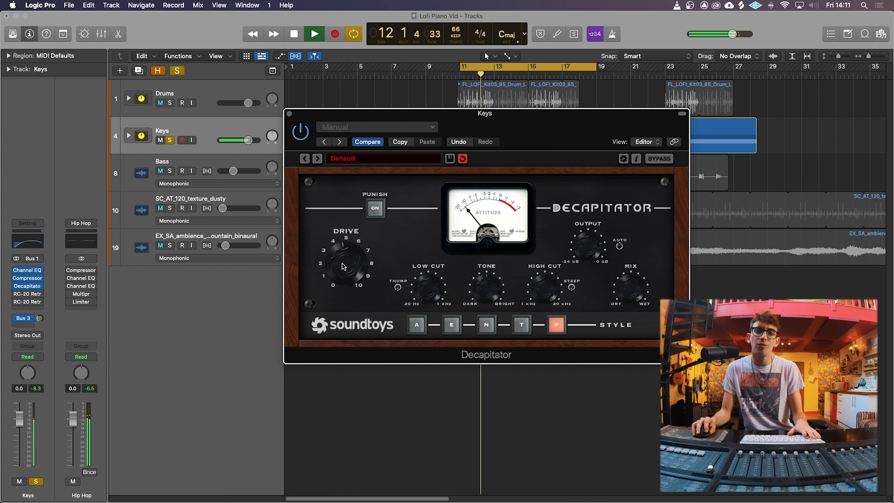
drag(344, 273, 350, 297)
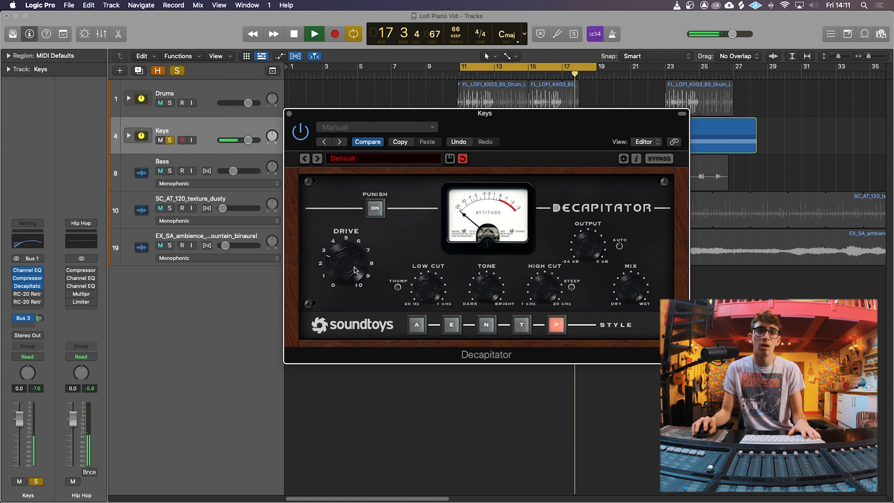
key(space)
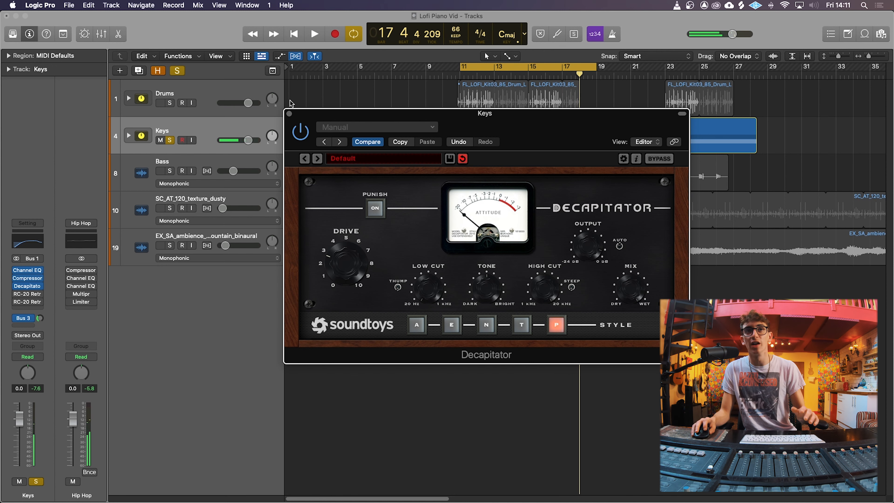
click(290, 114)
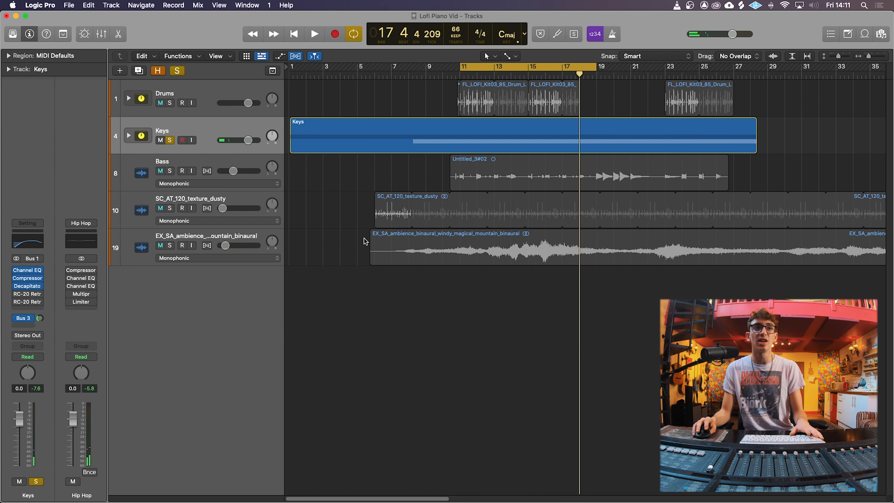
Play the soloed Keys loop, then expand the Keys stack and take it out of solo.
key(space)
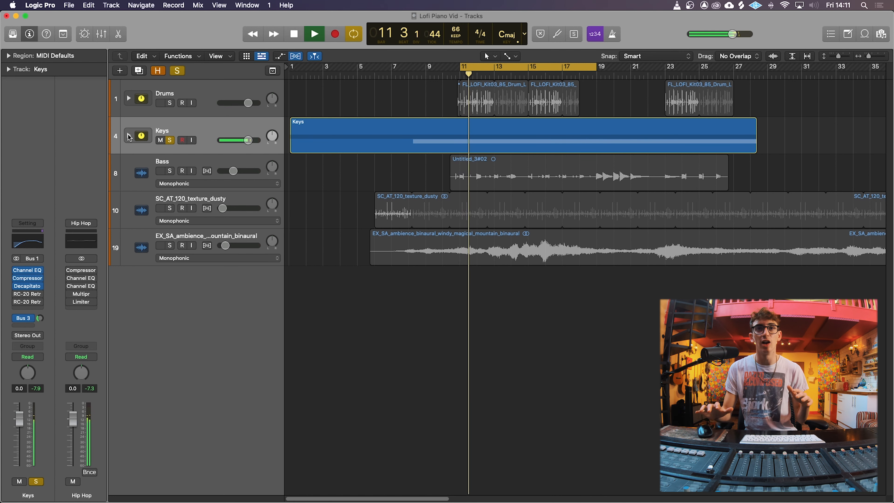
key(space)
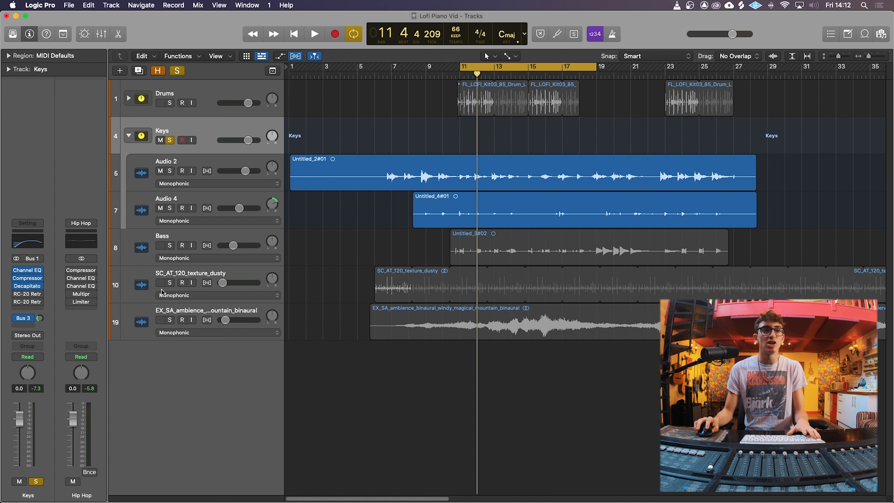
click(170, 140)
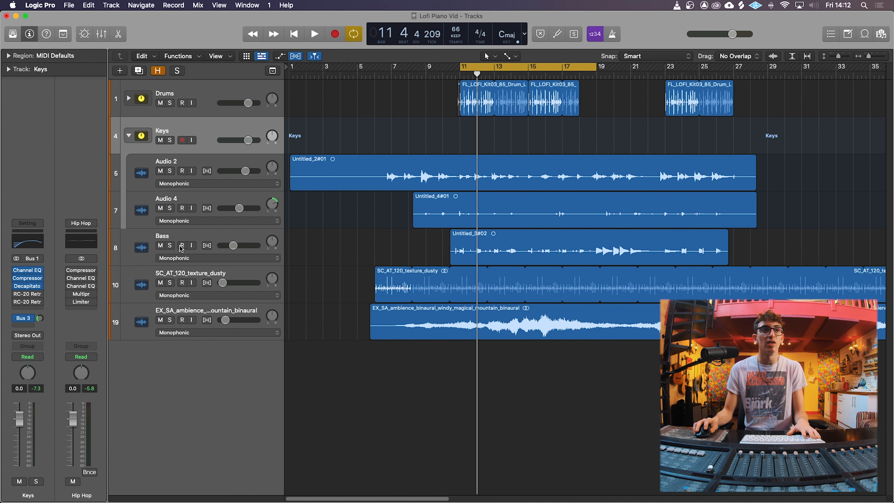
Solo the SC_AT_120_texture_dusty track and play the cycle range.
click(170, 283)
key(space)
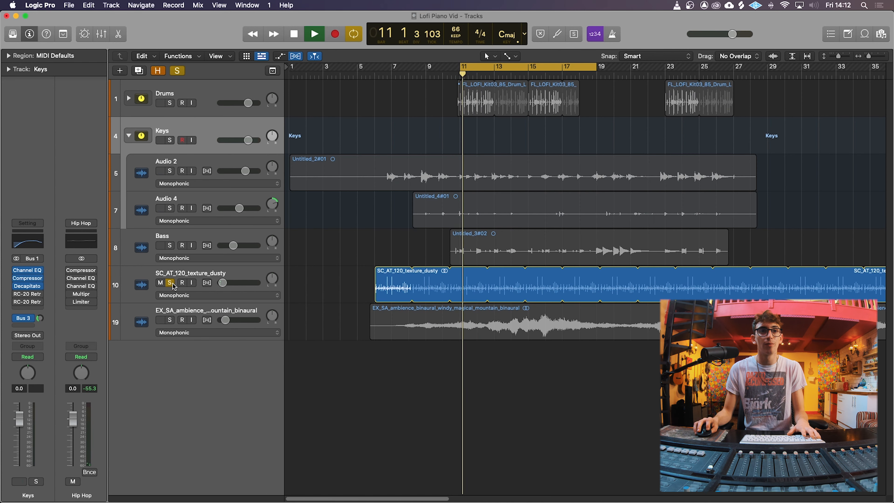
Nudge up the dusty texture's volume, listen to it together with the soloed ambience track, and clear the solos.
drag(220, 283, 222, 284)
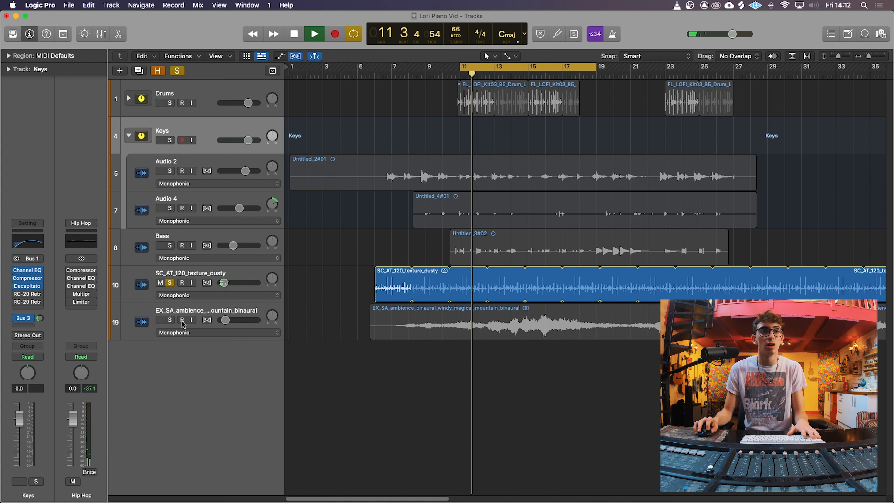
click(170, 319)
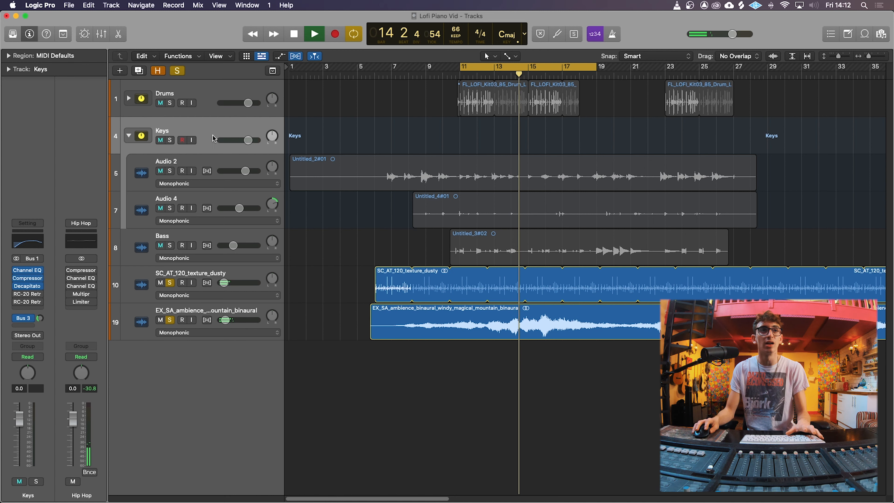
key(space)
click(177, 71)
key(super+a)
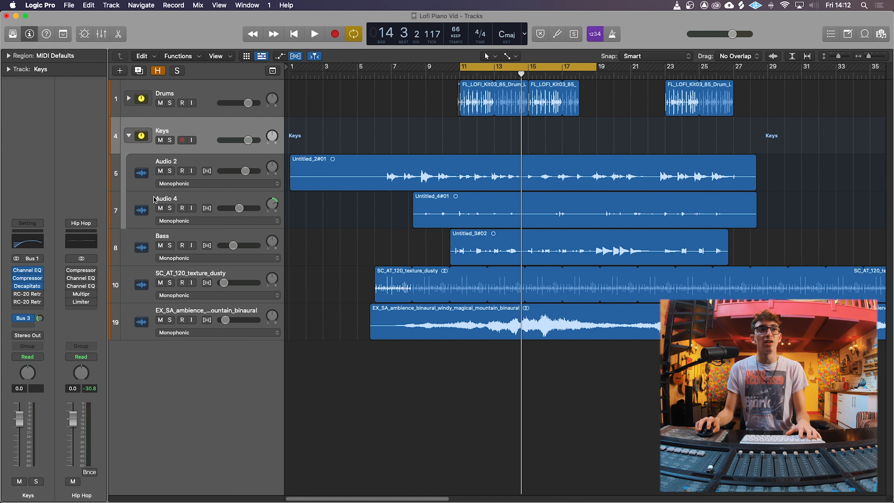
Switch on the first RC-20 Retro Color on Keys, then solo Keys and play the loop.
click(28, 296)
drag(487, 130, 457, 87)
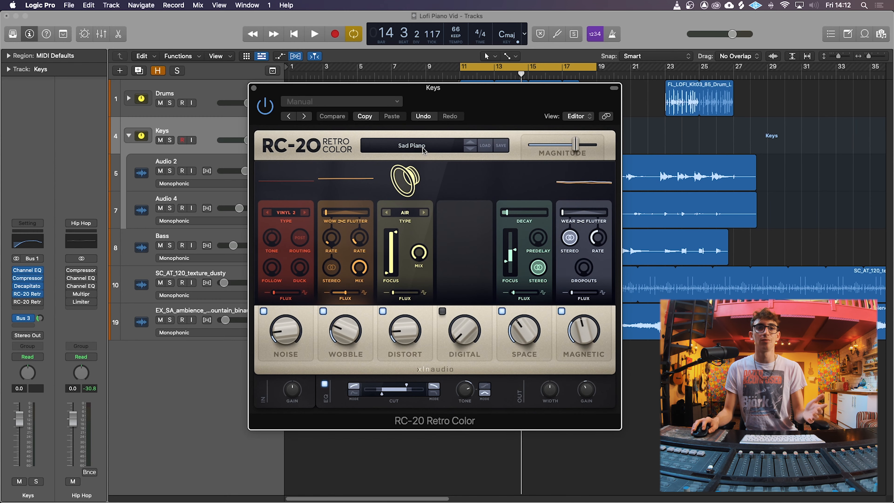
drag(459, 105, 598, 210)
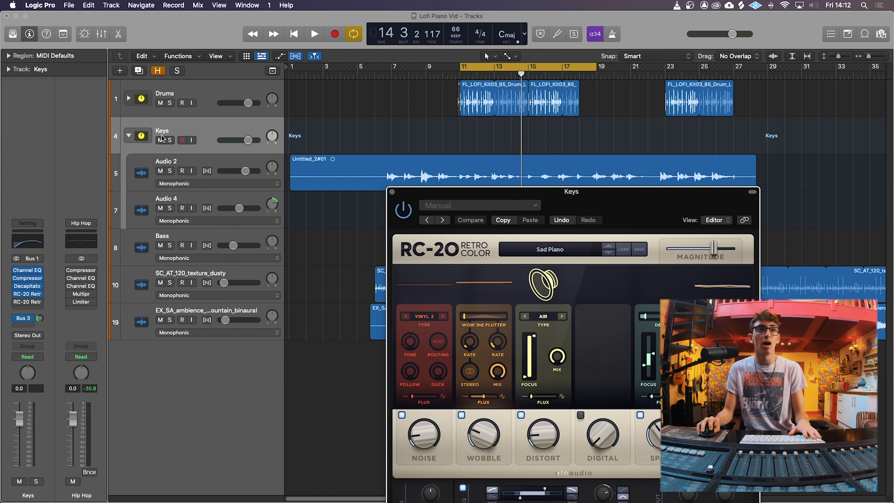
click(170, 140)
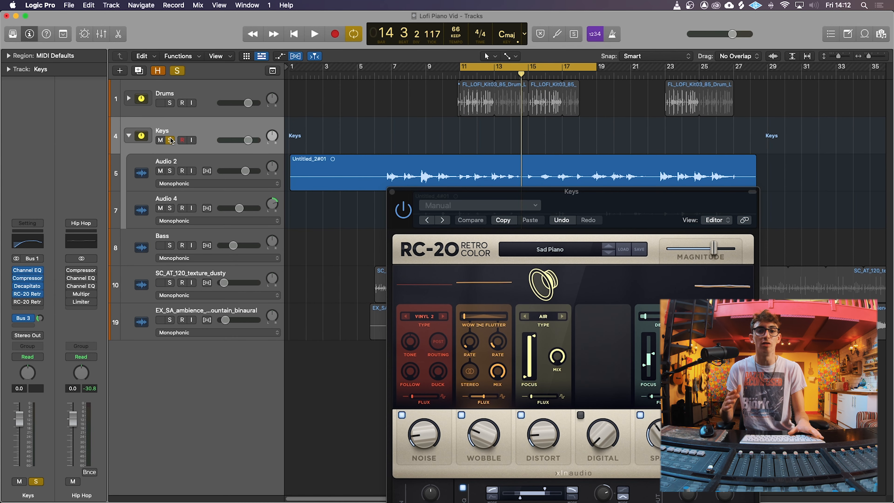
key(space)
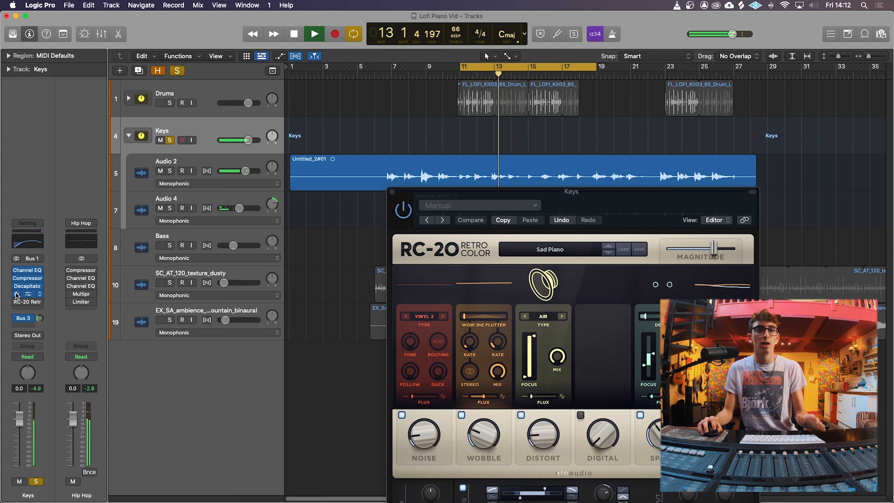
Try the first RC-20's Wobble at an exaggerated 58 % while the soloed Keys play.
drag(485, 435, 483, 425)
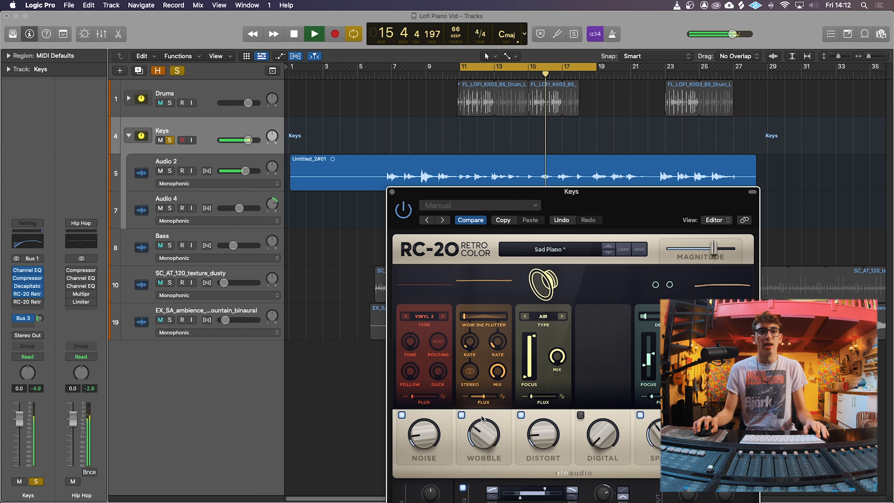
key(space)
mouse_move(482, 423)
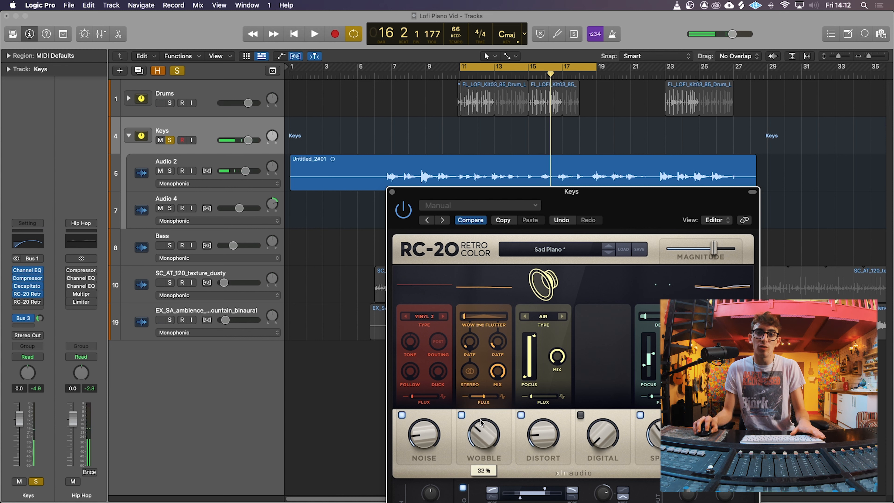
key(space)
drag(481, 421, 468, 366)
key(space)
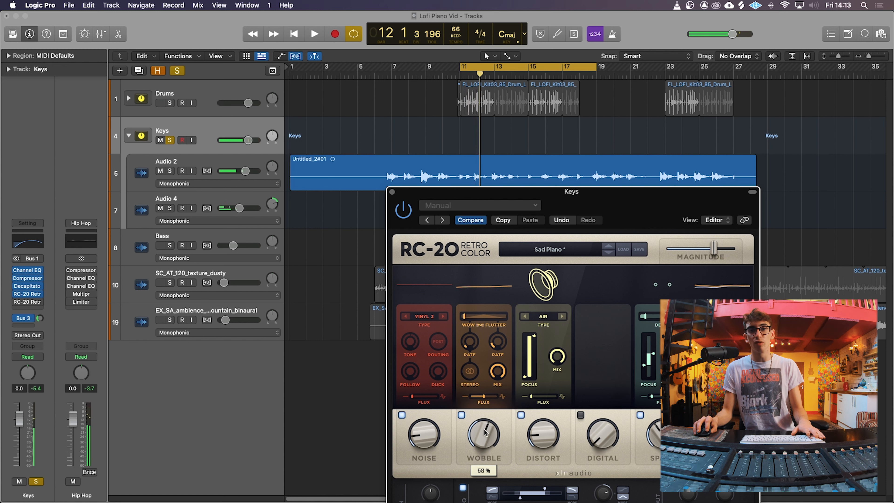
Turn RC-20's Wobble back down to a subtle amount by ear while the Keys loop plays.
drag(484, 434, 478, 465)
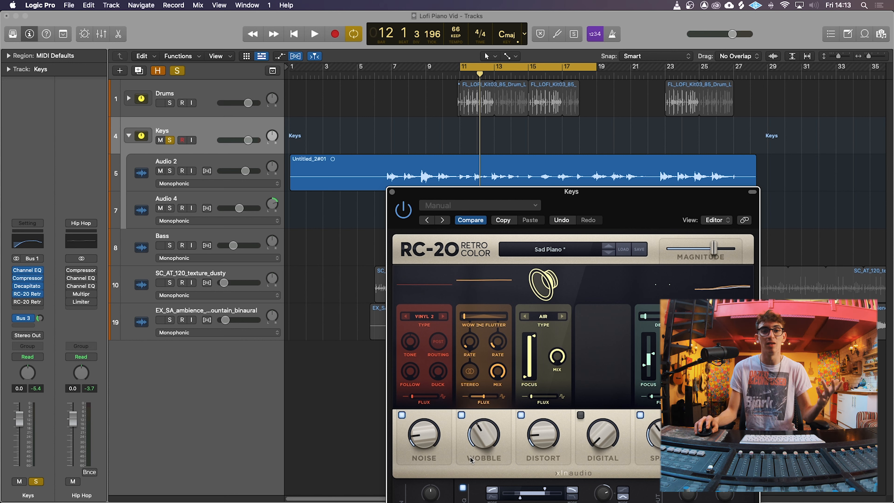
key(space)
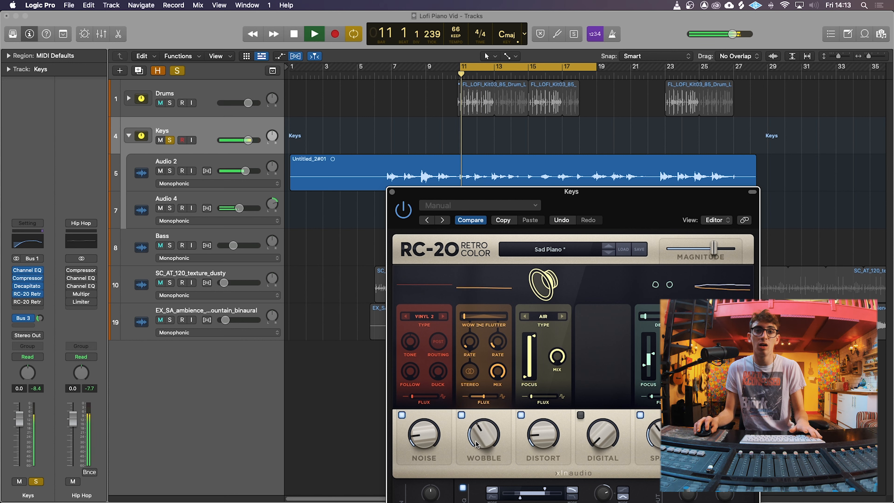
drag(476, 457, 449, 437)
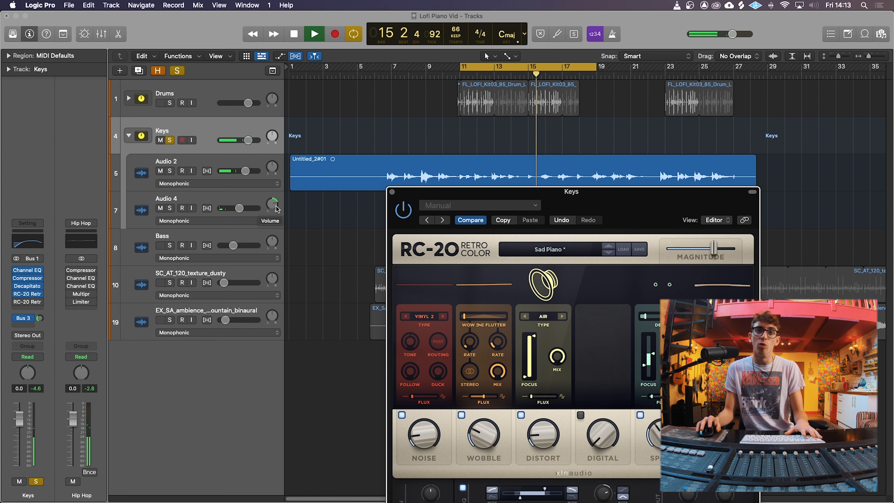
Set the first RC-20's Magnitude to 67 % while the Keys loop plays, and stop playback.
drag(640, 201, 621, 200)
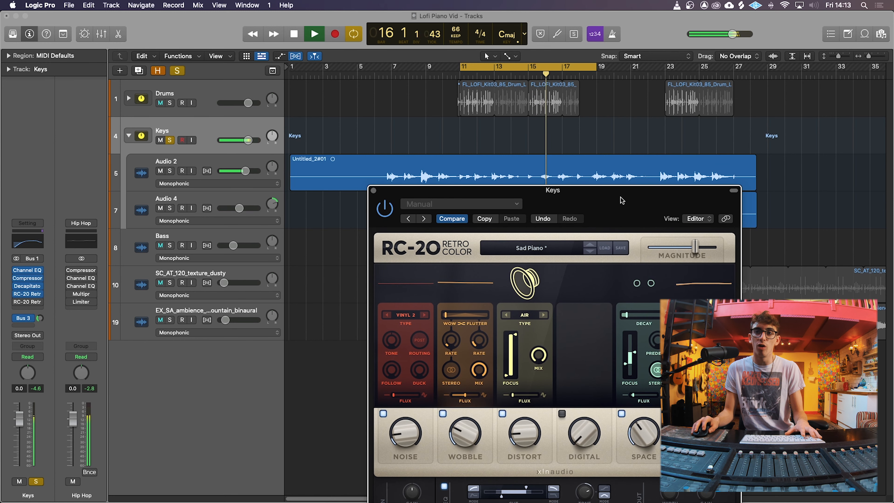
drag(696, 249, 699, 257)
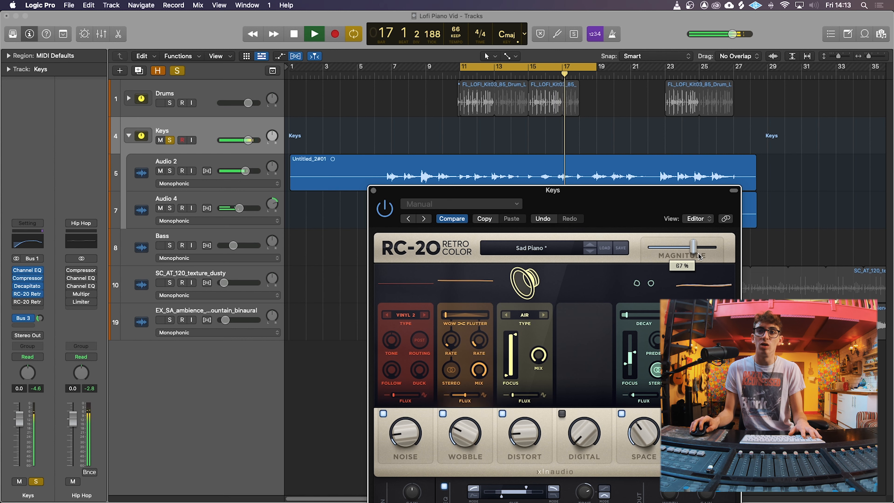
drag(627, 199, 601, 168)
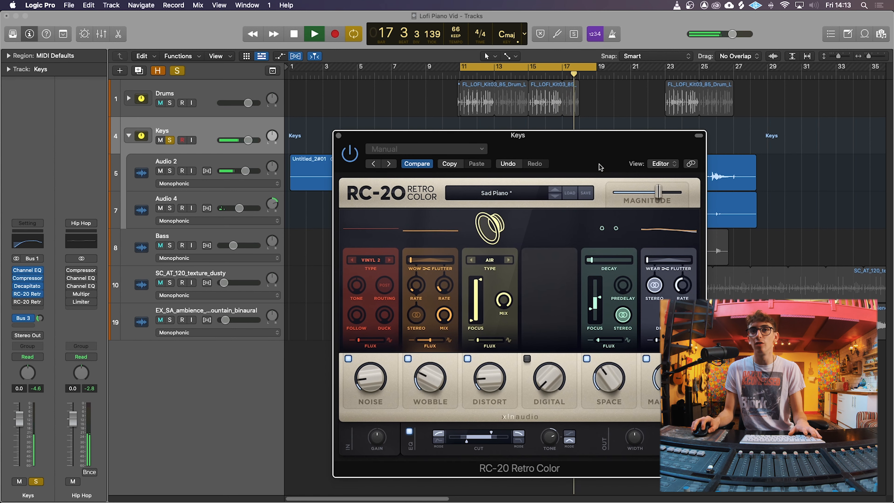
key(space)
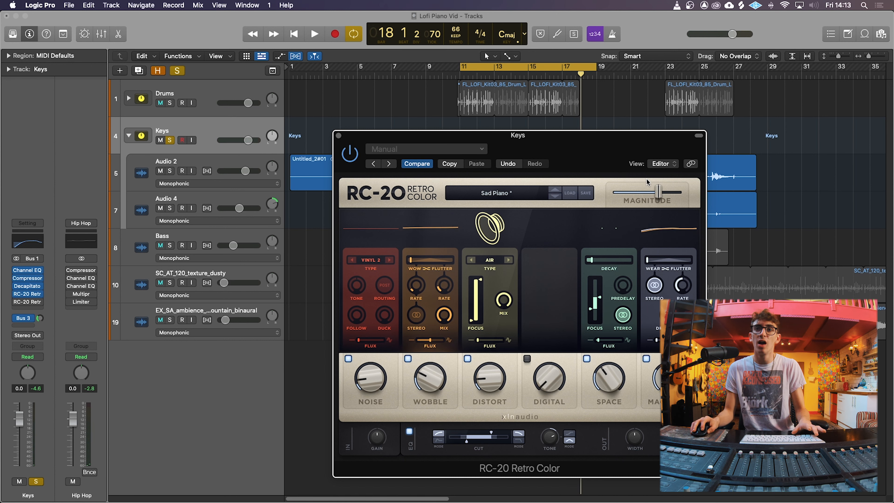
mouse_move(659, 190)
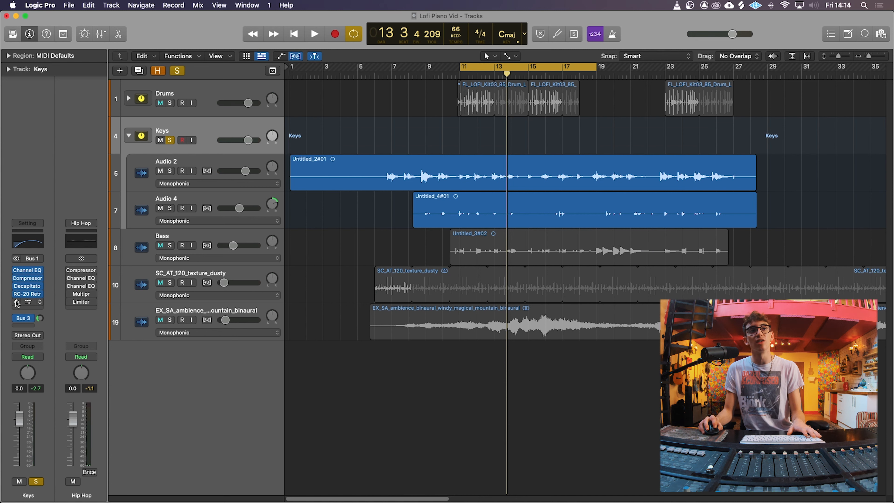
Switch on the second RC-20 with its Vinyl 1 preset on Keys, play the loop through it, and close the plug-in.
click(28, 303)
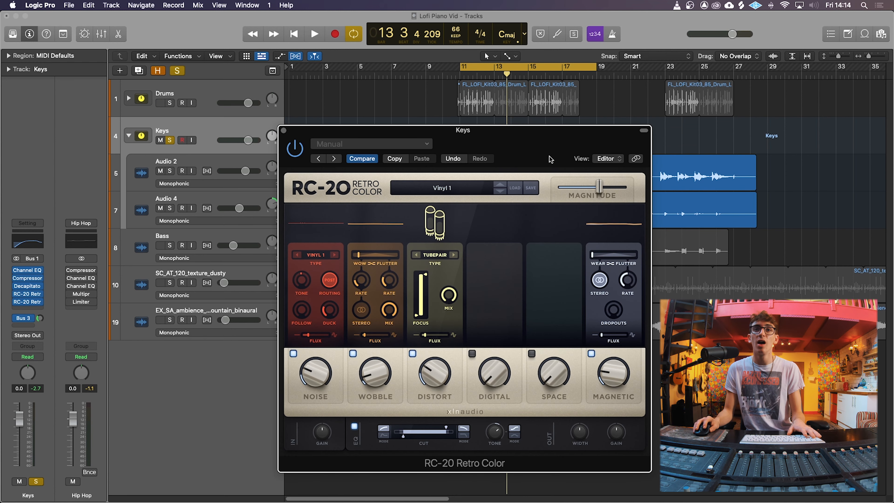
drag(551, 159, 549, 149)
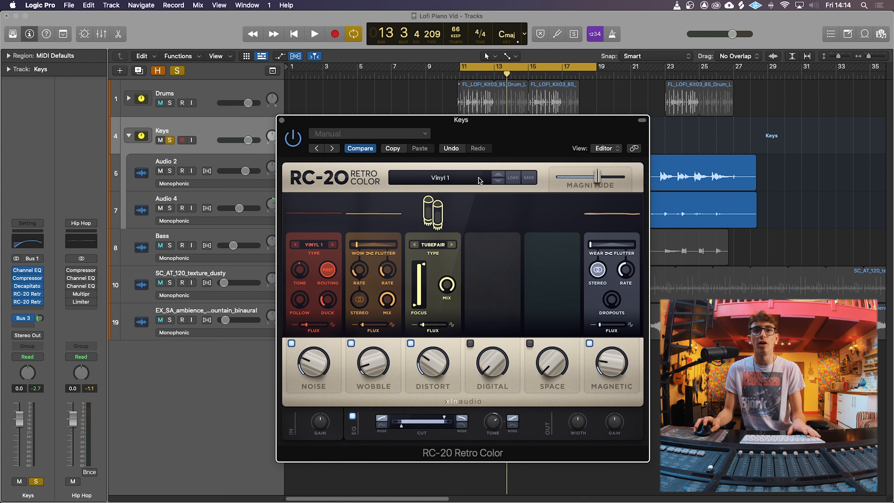
key(space)
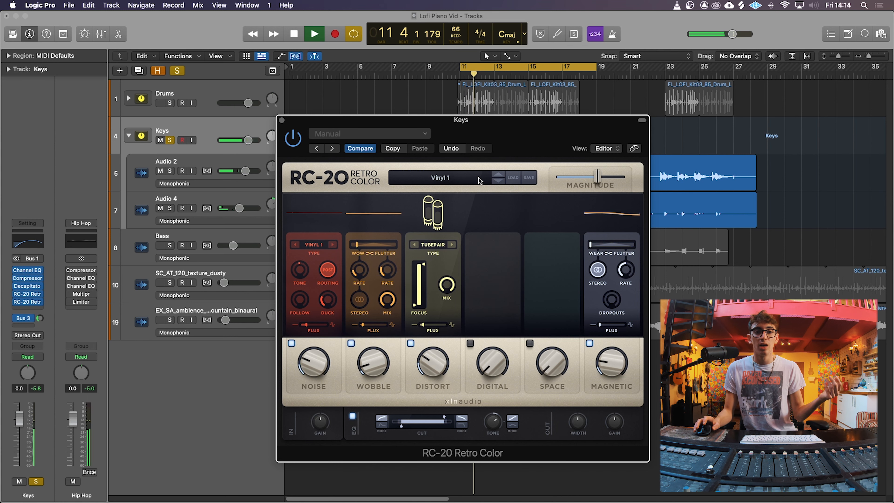
drag(485, 144, 545, 135)
key(space)
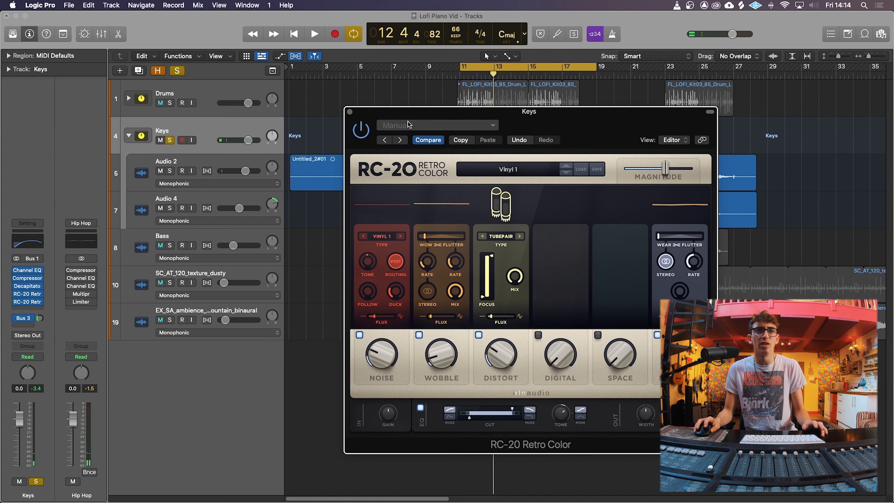
click(350, 113)
Play the soloed Keys loop through the complete effects chain, then stop.
key(space)
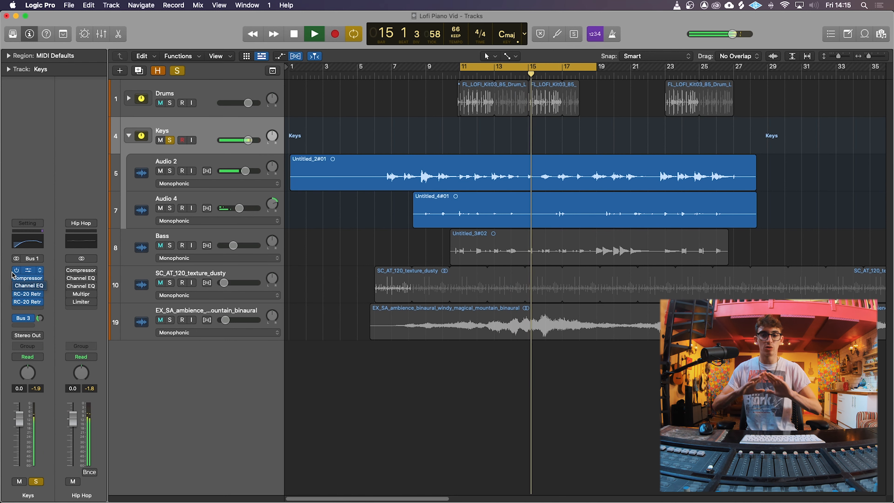
drag(13, 275, 36, 278)
key(space)
Show the Bus 3 send's aux channel, raise the low-cut frequency slightly in its Channel EQ, and close the EQ.
click(33, 318)
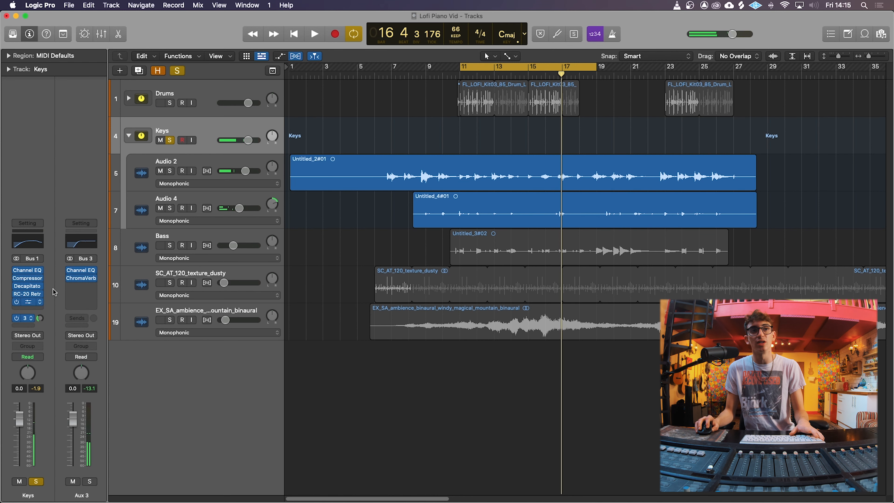
click(83, 272)
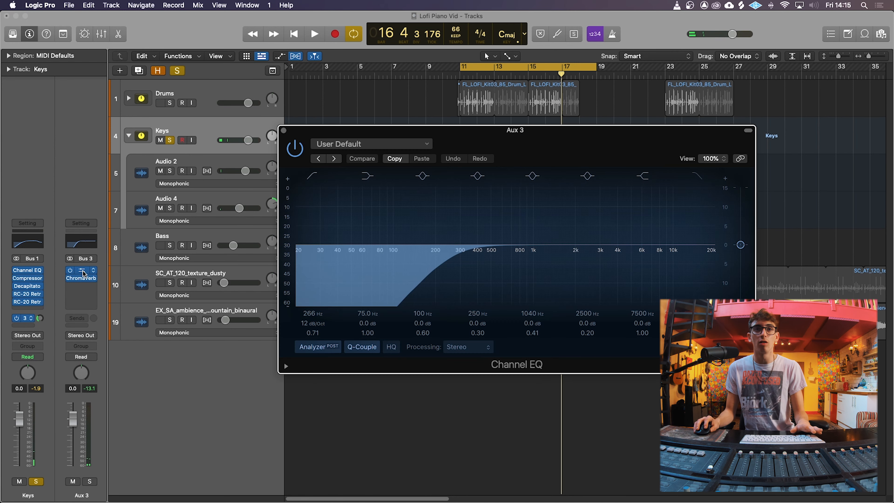
drag(562, 148, 548, 131)
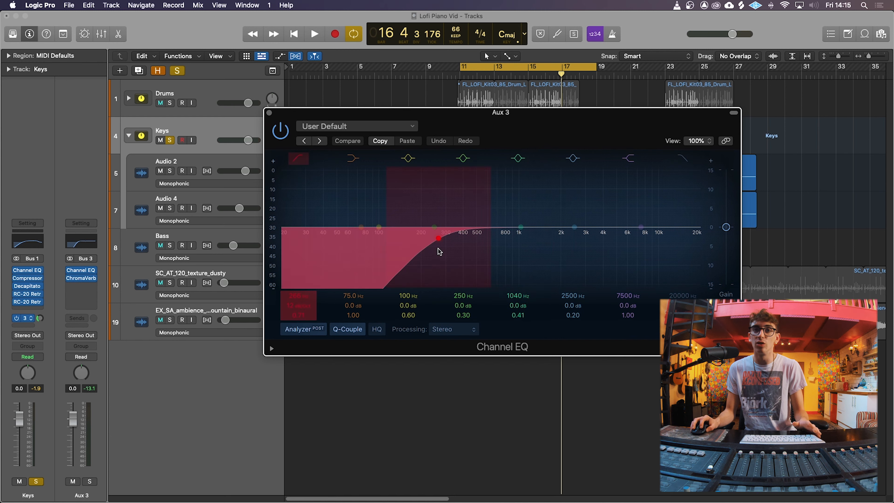
drag(439, 249, 440, 251)
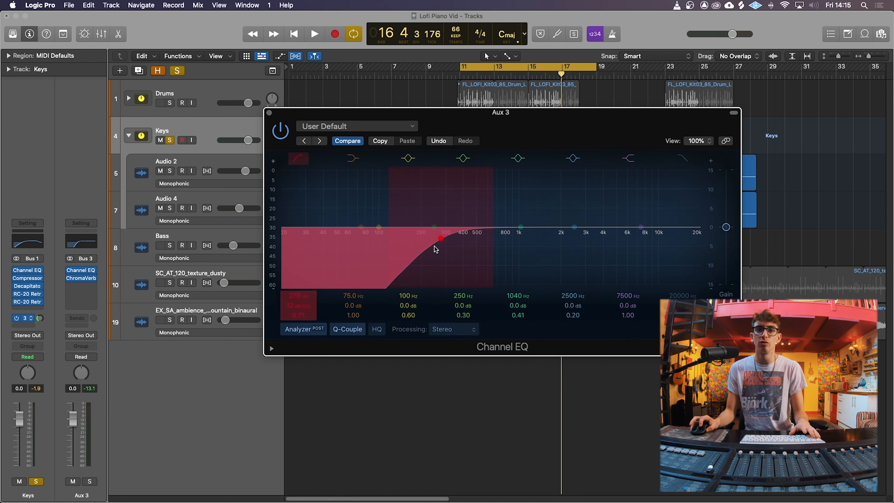
drag(437, 245, 446, 237)
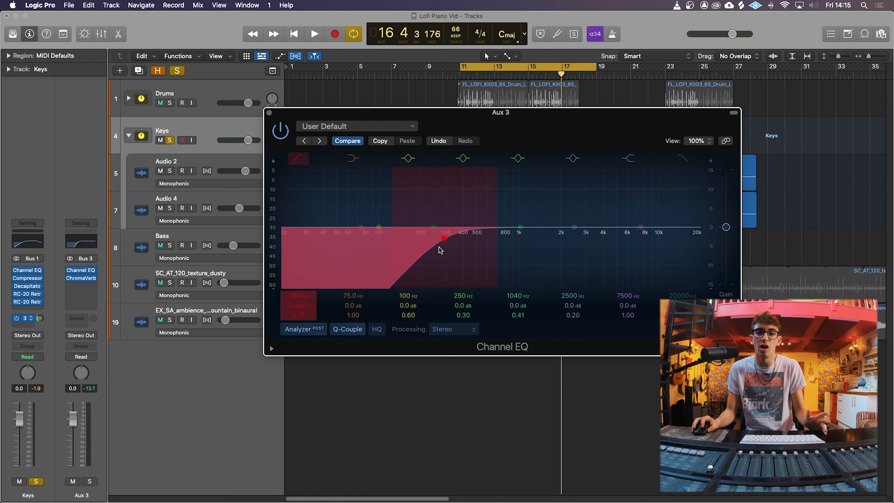
click(270, 113)
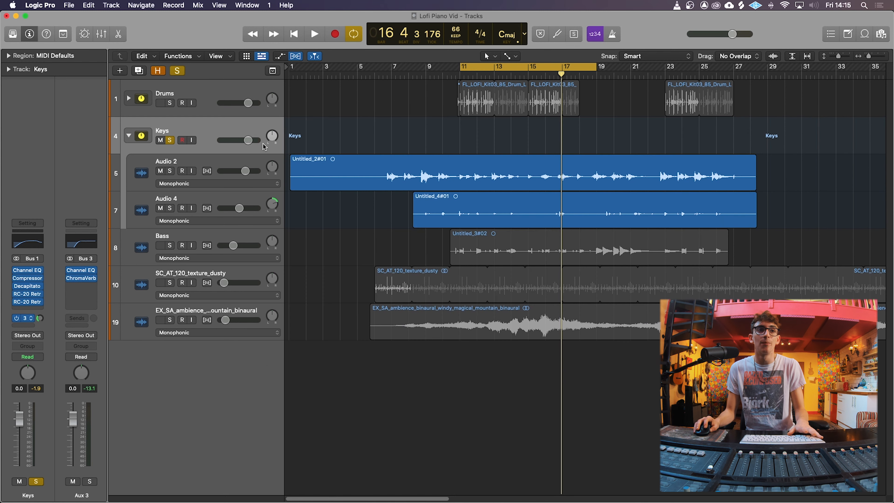
Check the ChromaVerb settings on Aux 3, then insert a Phaser in the slot below it.
click(80, 281)
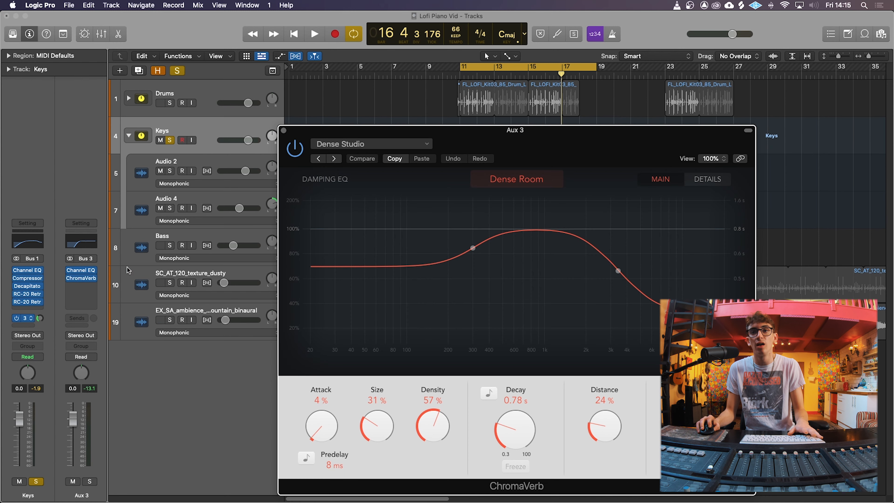
click(285, 132)
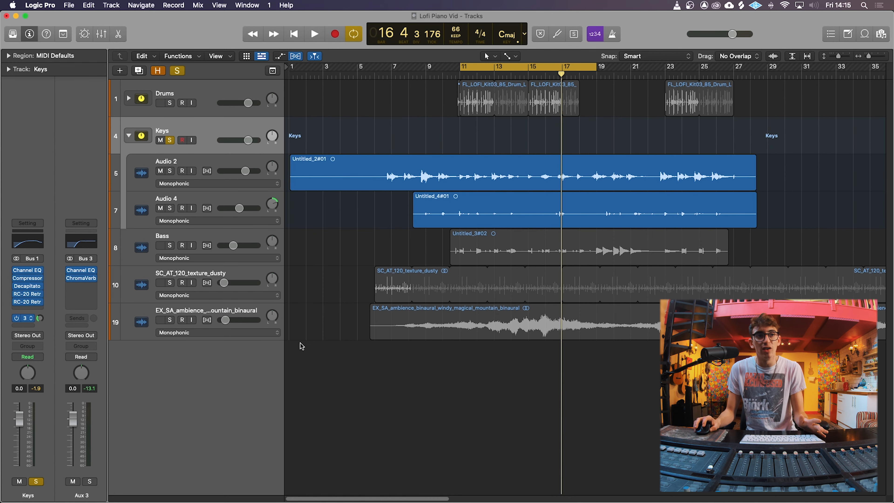
click(87, 290)
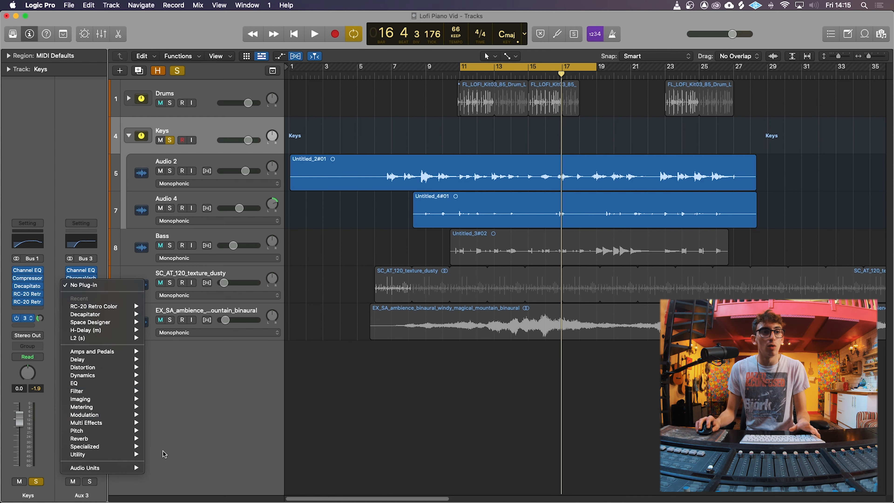
mouse_move(121, 421)
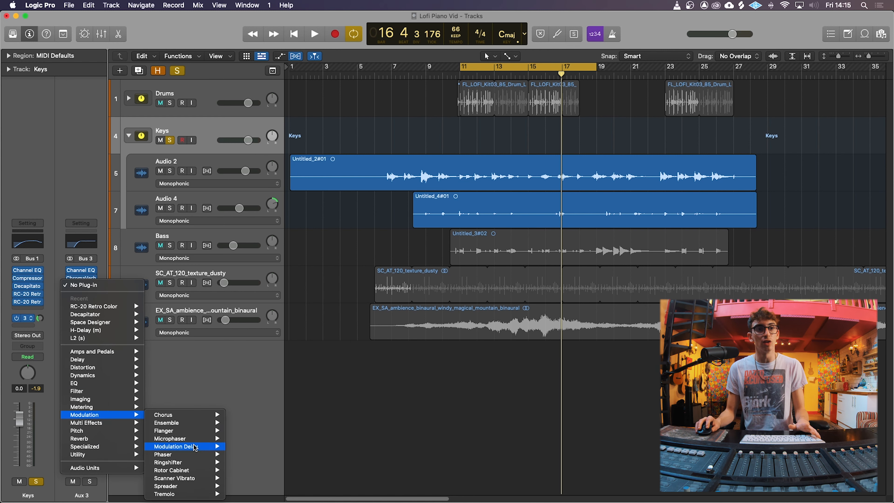
mouse_move(198, 456)
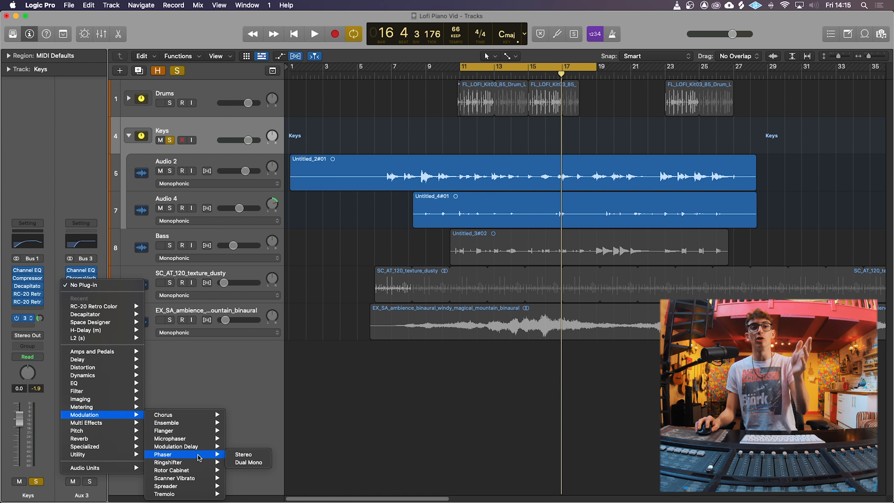
click(198, 455)
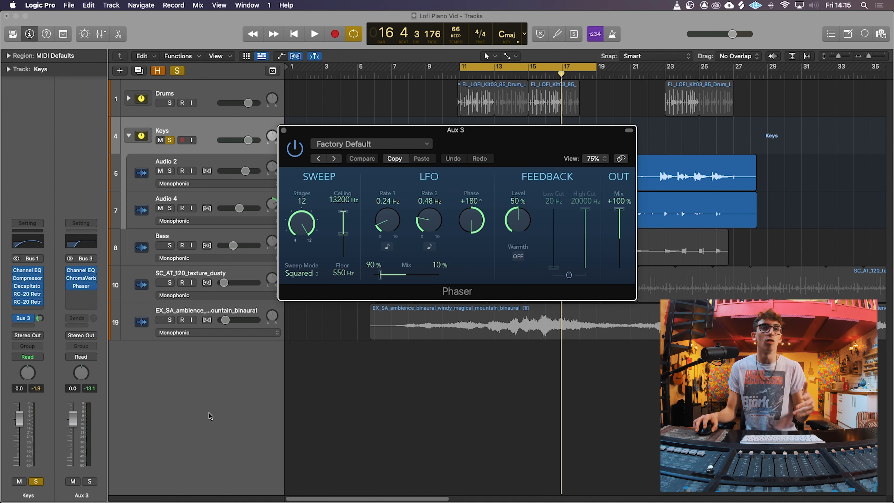
Set the Phaser's output mix to +36% and play the loop with the Aux 3 channel soloed.
drag(619, 213, 621, 224)
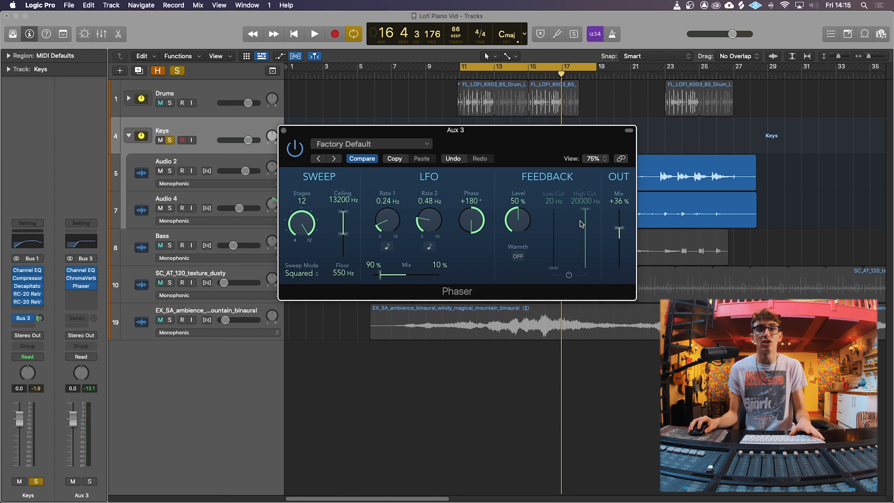
key(space)
click(91, 482)
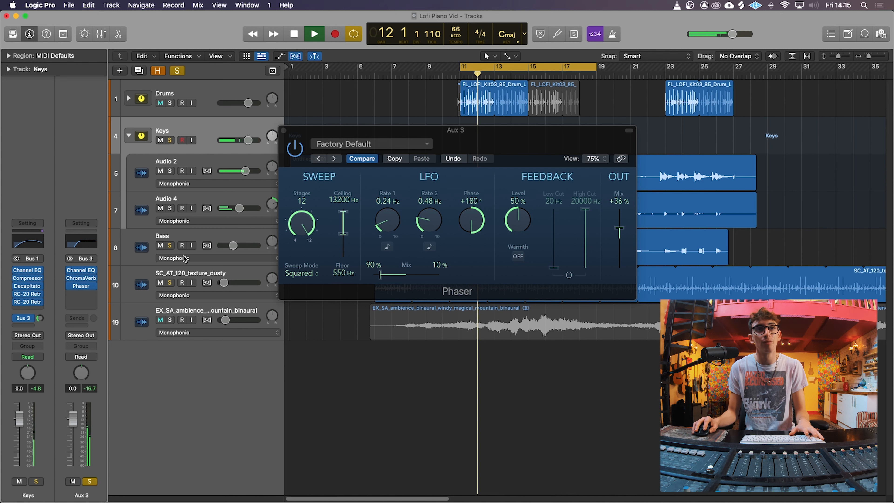
Raise the Phaser's output mix to +52% while the loop plays and switch on its feedback Warmth.
click(622, 232)
drag(623, 232, 623, 228)
click(73, 289)
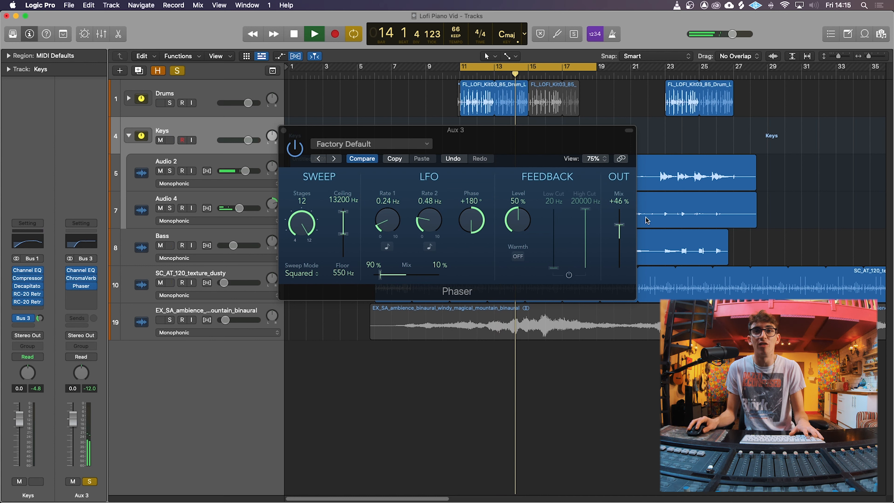
drag(621, 229, 621, 227)
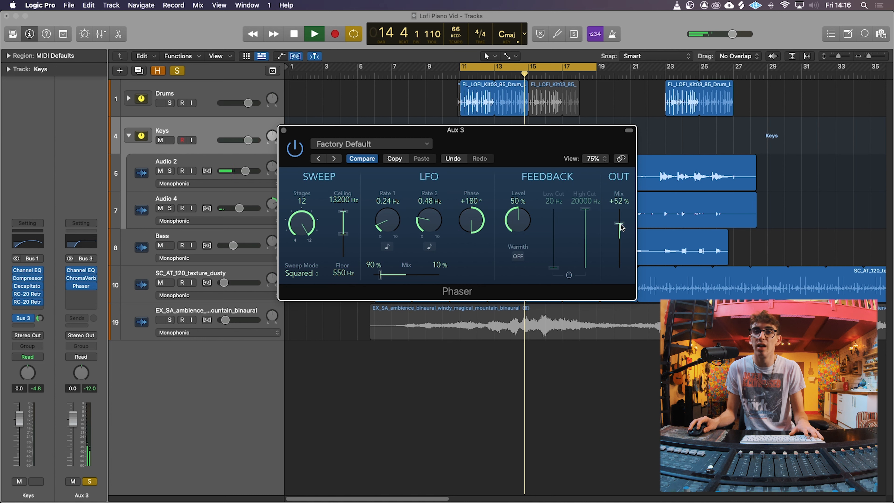
click(517, 258)
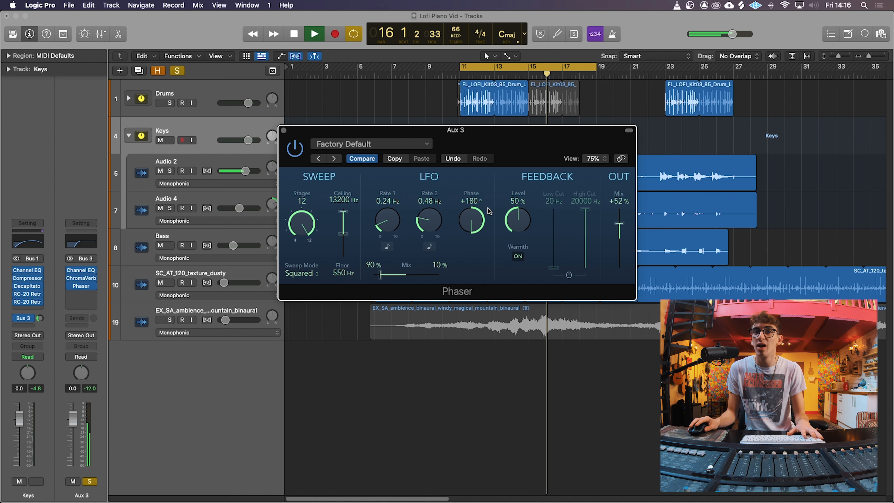
mouse_move(83, 275)
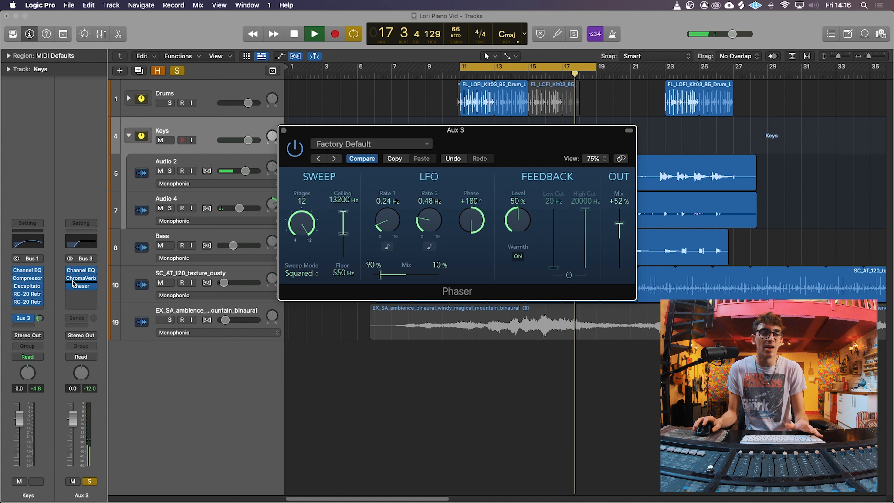
mouse_move(81, 280)
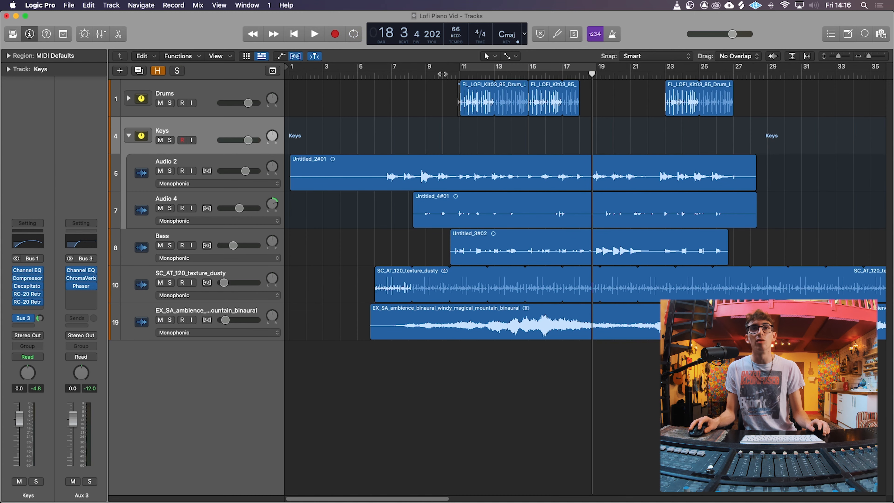
Play the full arrangement from about bar 6, checking the Decapitator on Keys and closing it again.
drag(390, 76, 380, 78)
key(space)
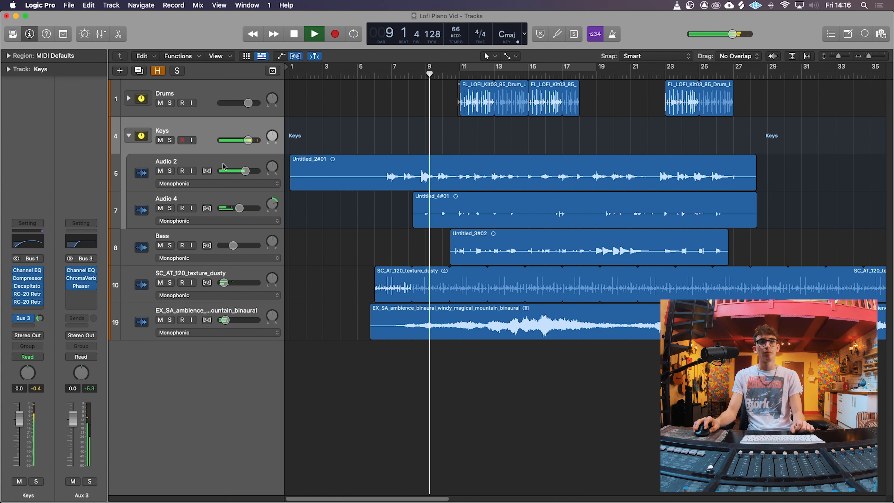
click(37, 288)
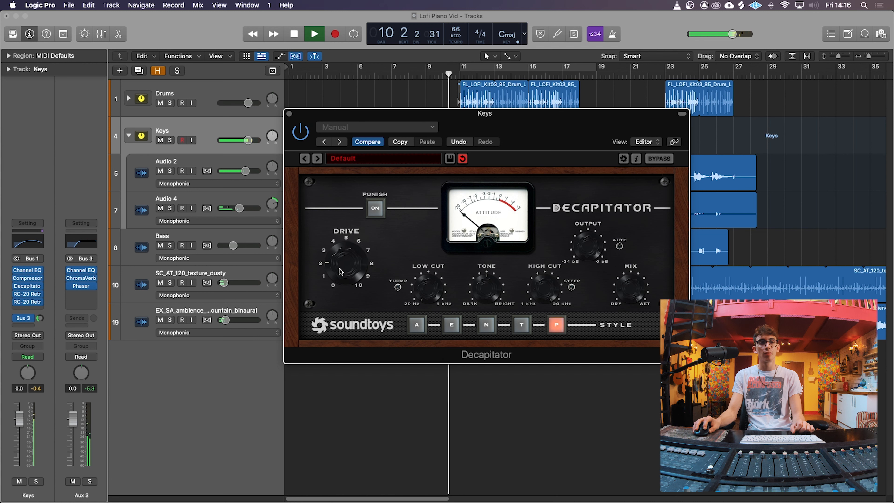
click(290, 114)
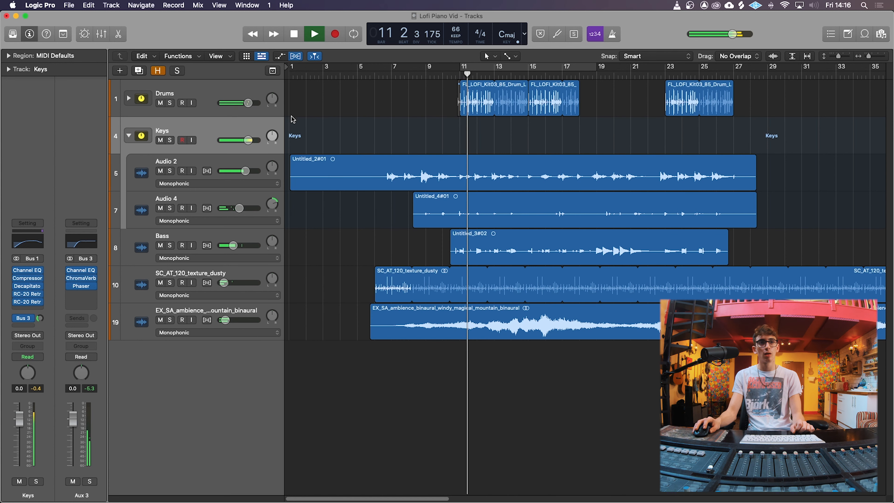